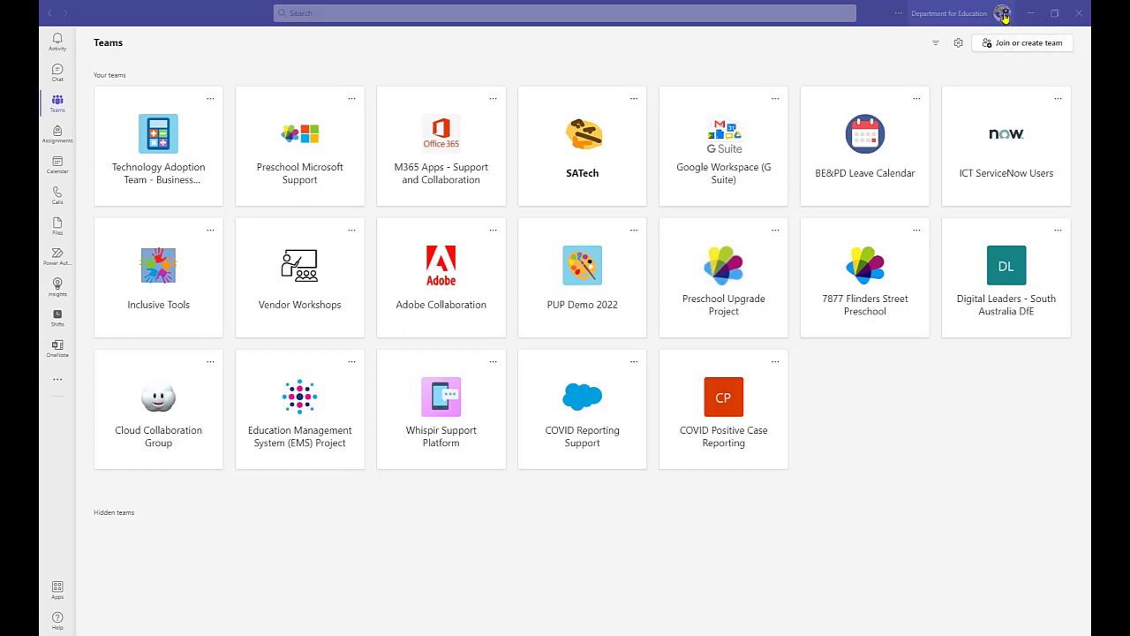
View the options for changing the account's profile picture and close them without changing the picture.
click(1003, 15)
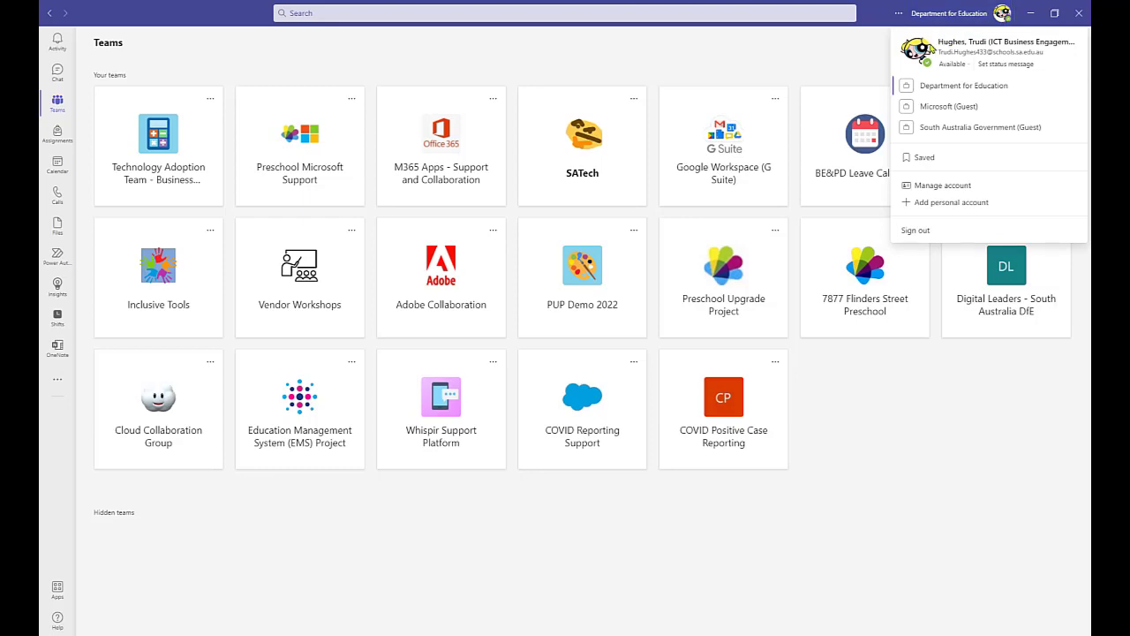
click(917, 53)
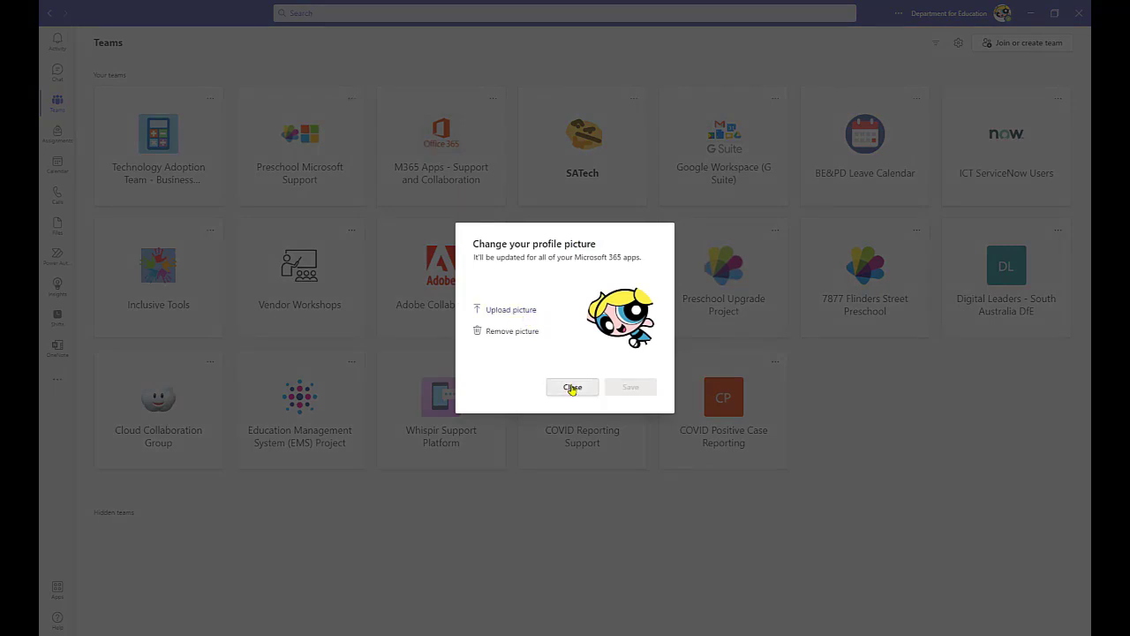
click(573, 387)
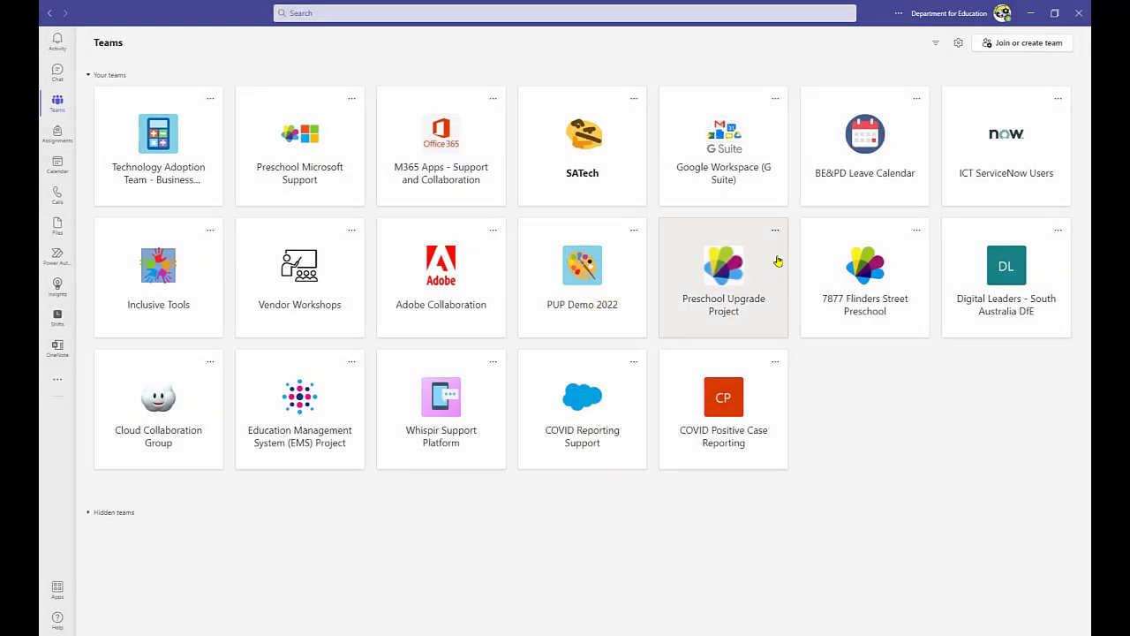
Set the account's presence status to Busy.
click(1003, 13)
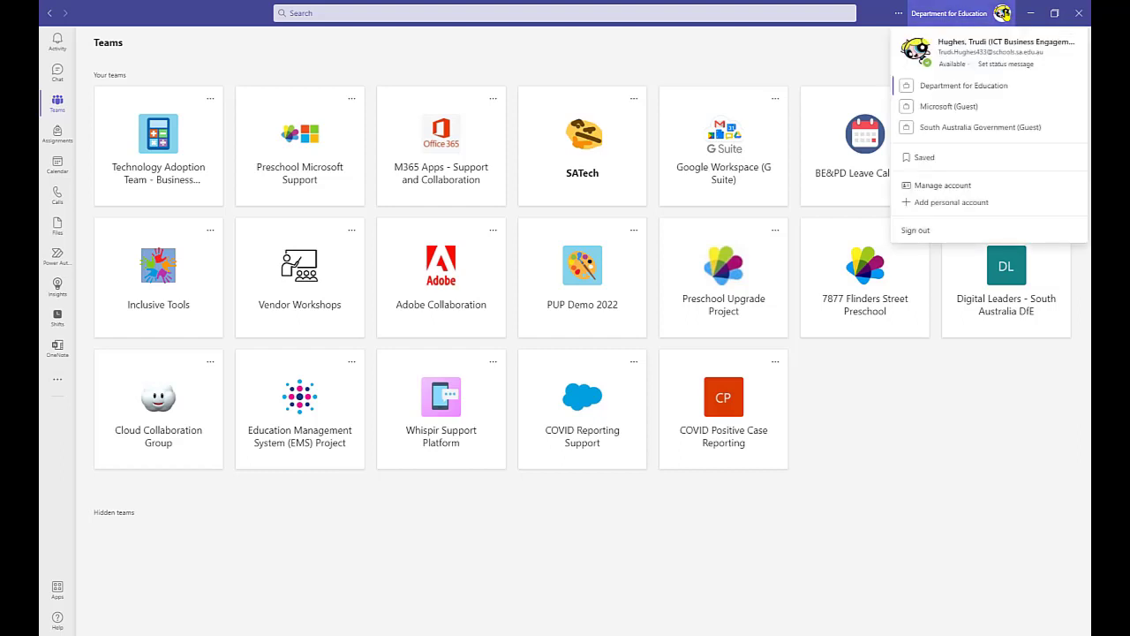
click(952, 65)
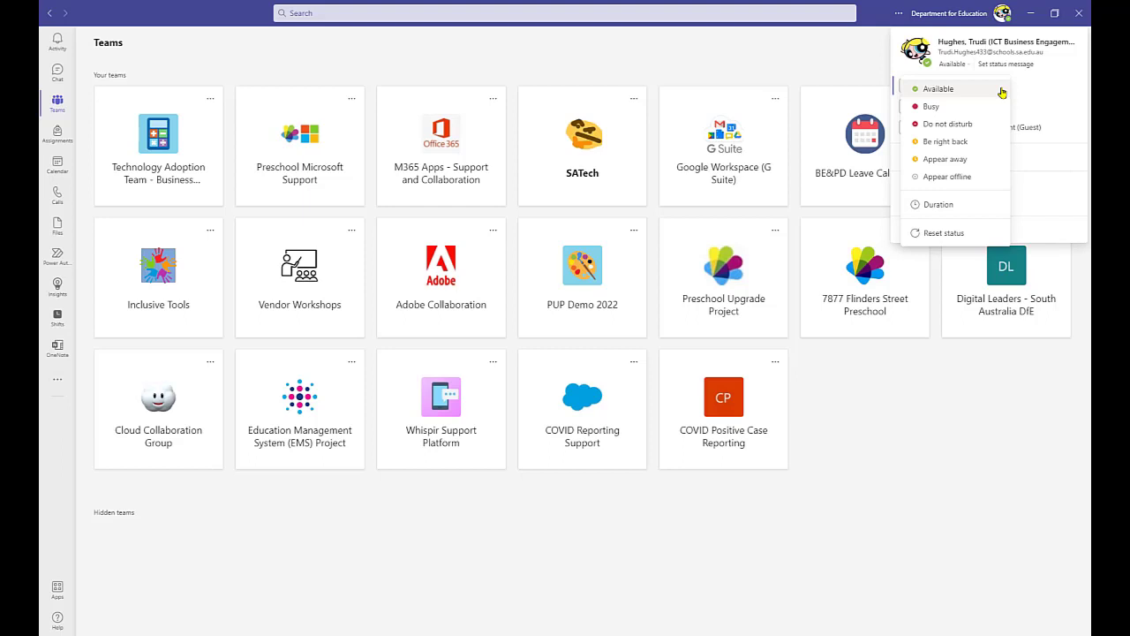
click(933, 108)
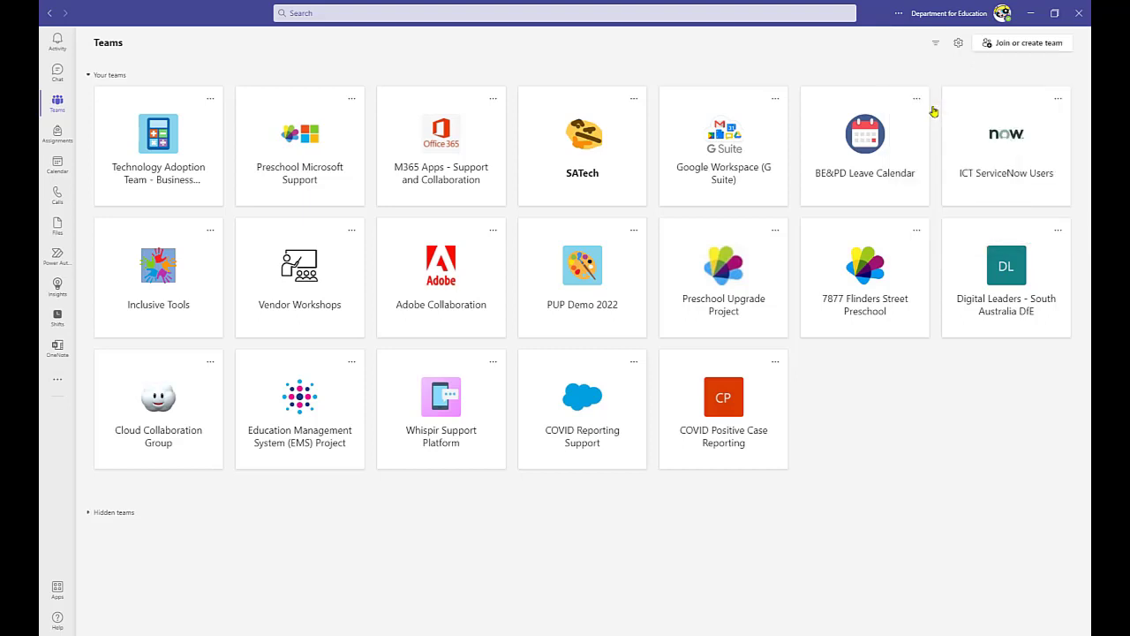
Switch the account's presence status back to Available.
click(1002, 13)
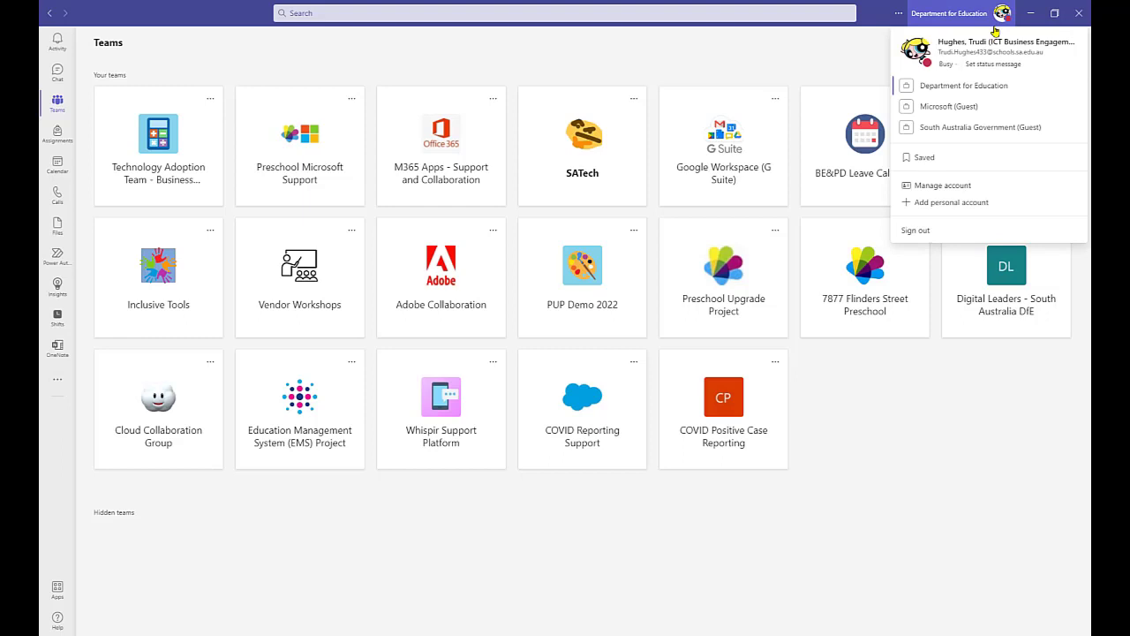
click(952, 67)
click(918, 85)
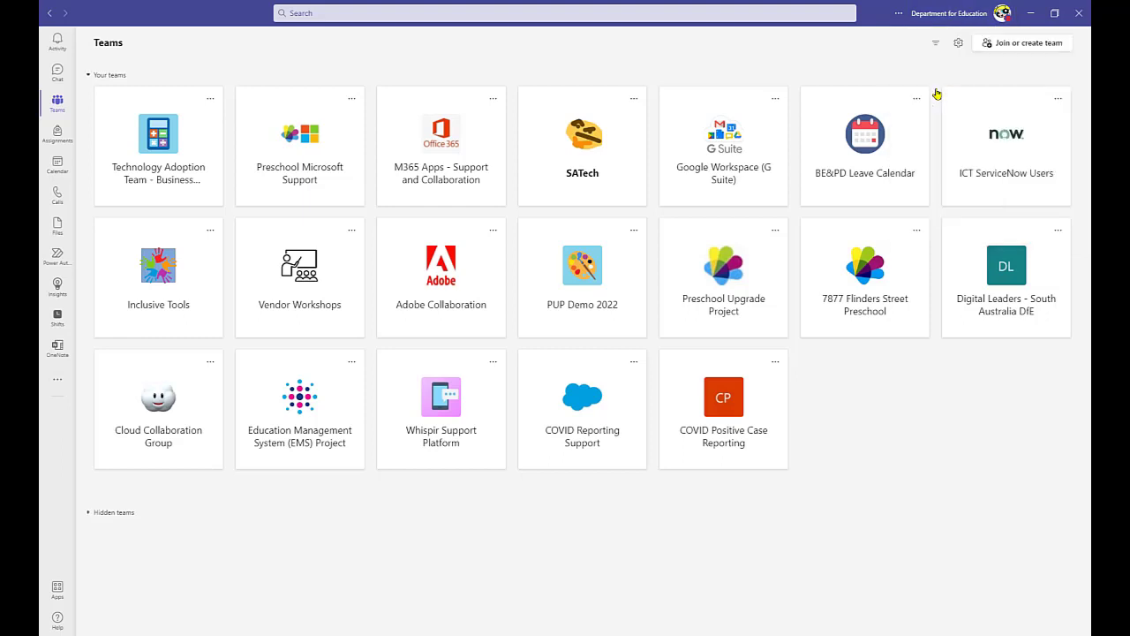
Try the Dark theme and the List layout in the general settings, restoring the Default theme and Grid layout.
click(898, 16)
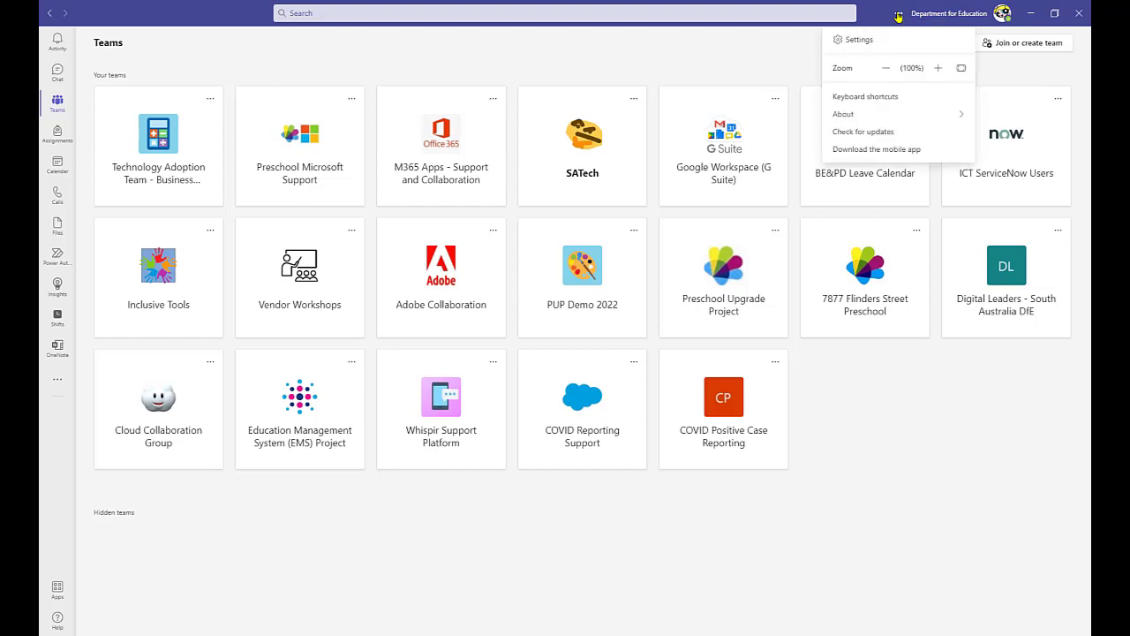
click(863, 41)
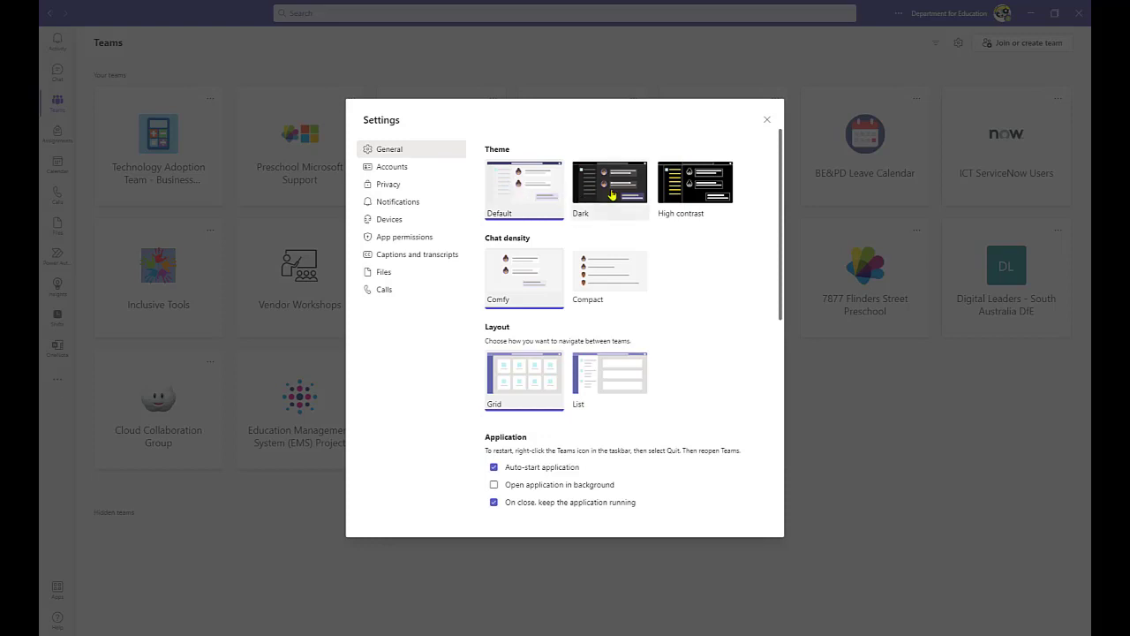
click(611, 193)
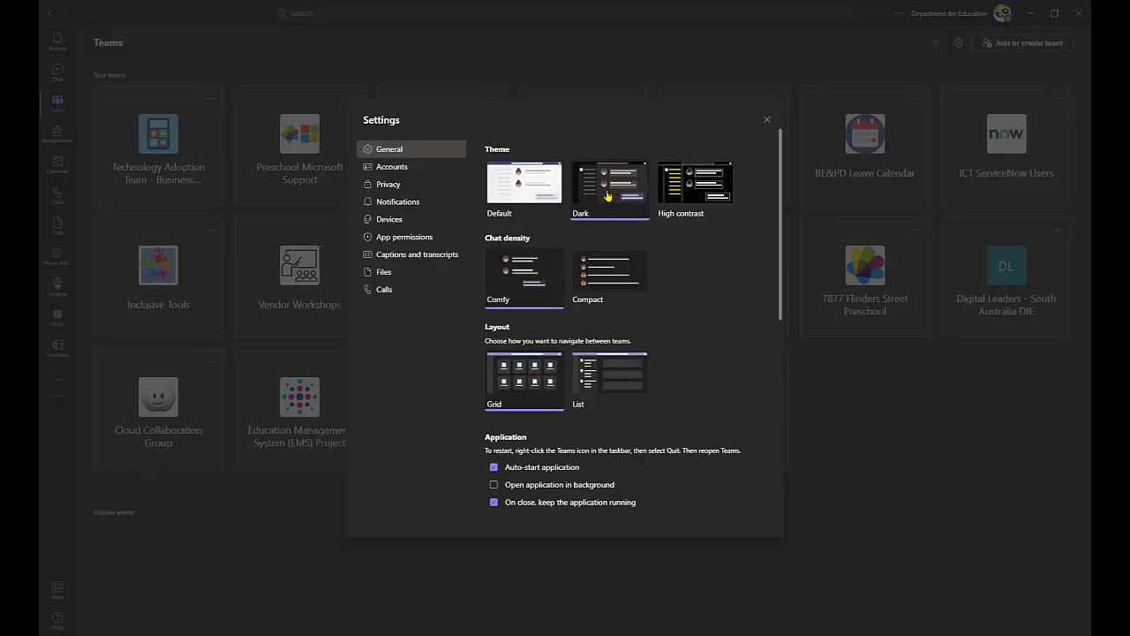
click(524, 193)
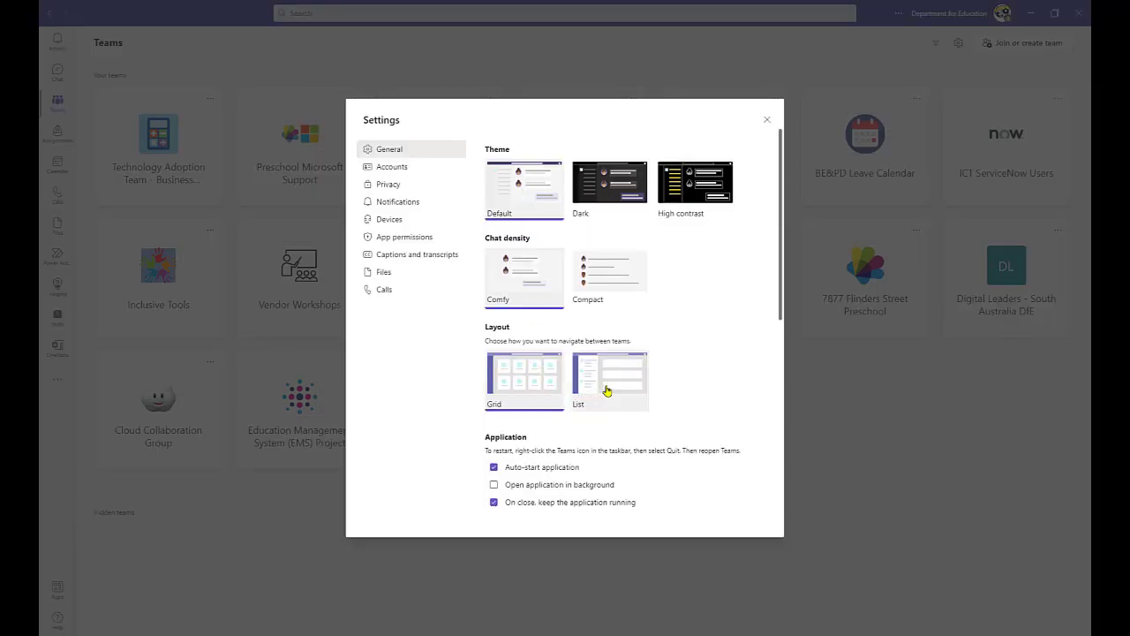
click(606, 390)
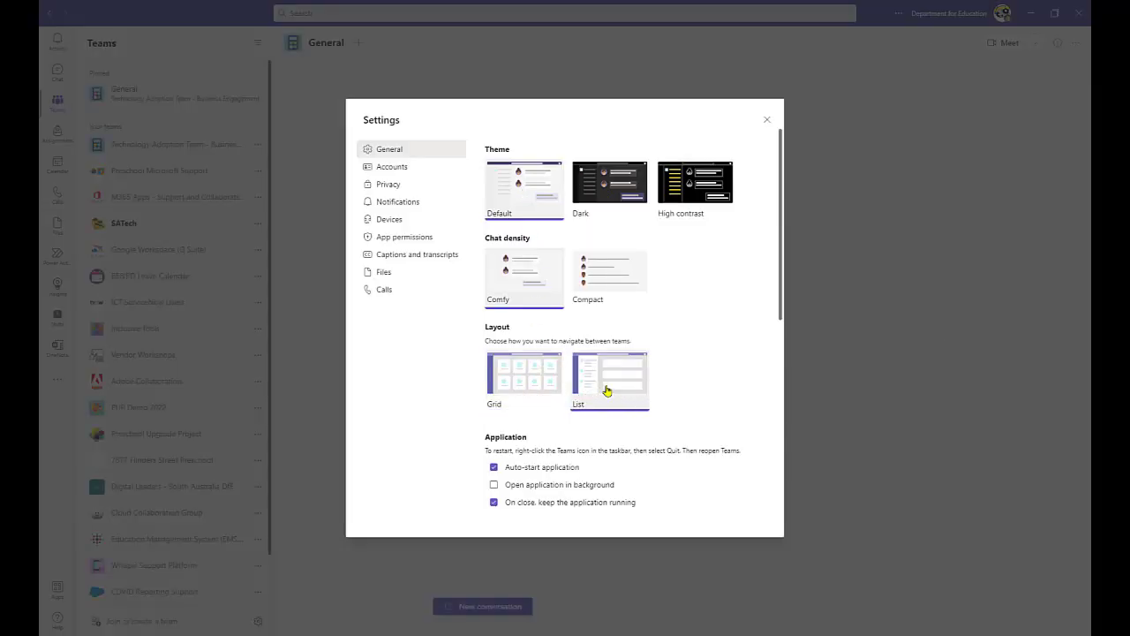
click(526, 384)
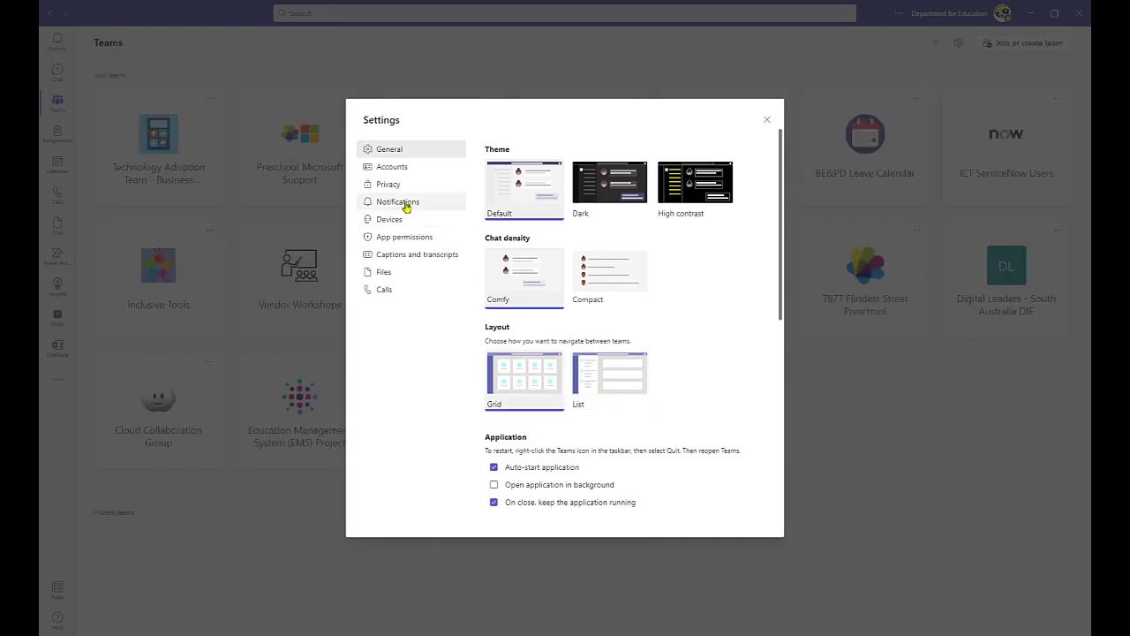
Review the notification settings and the audio device settings, and close the settings.
click(406, 206)
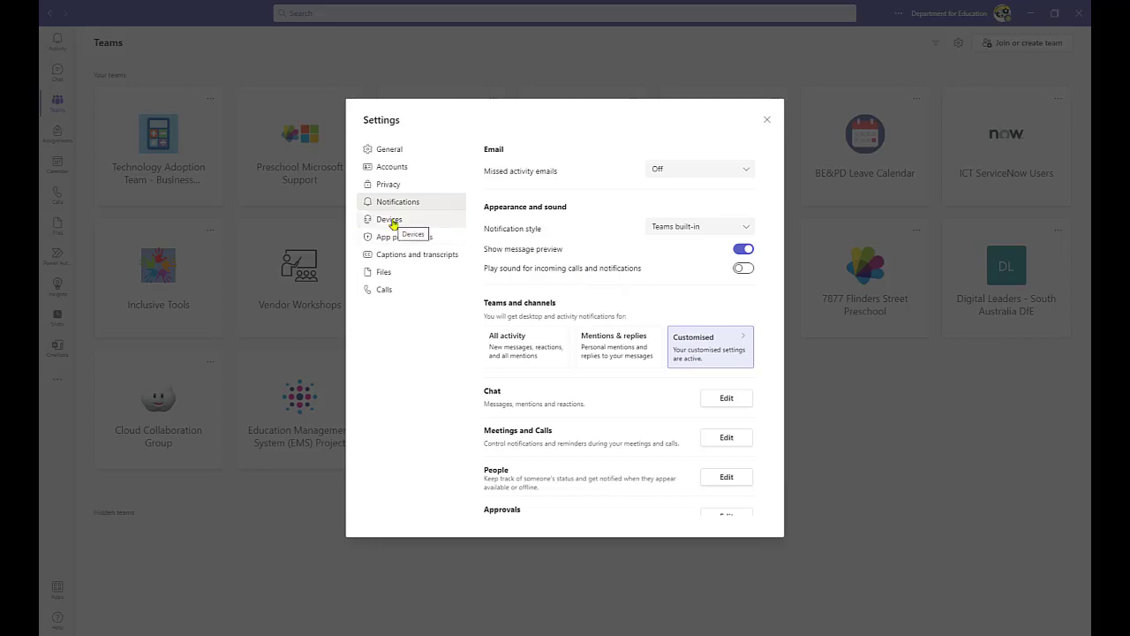
click(393, 225)
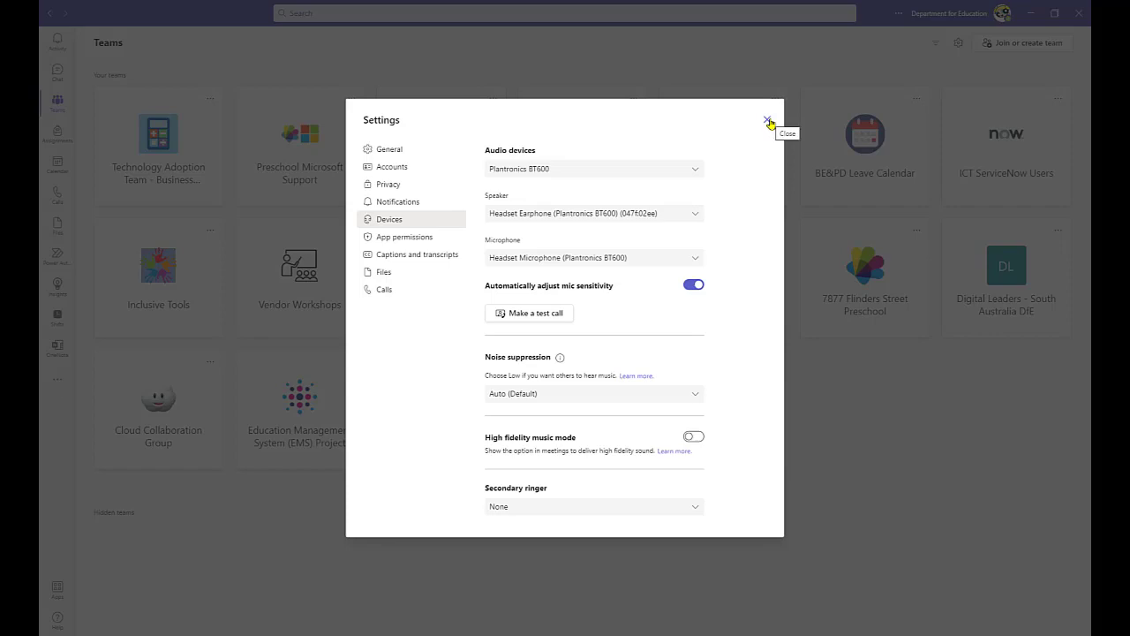
click(768, 122)
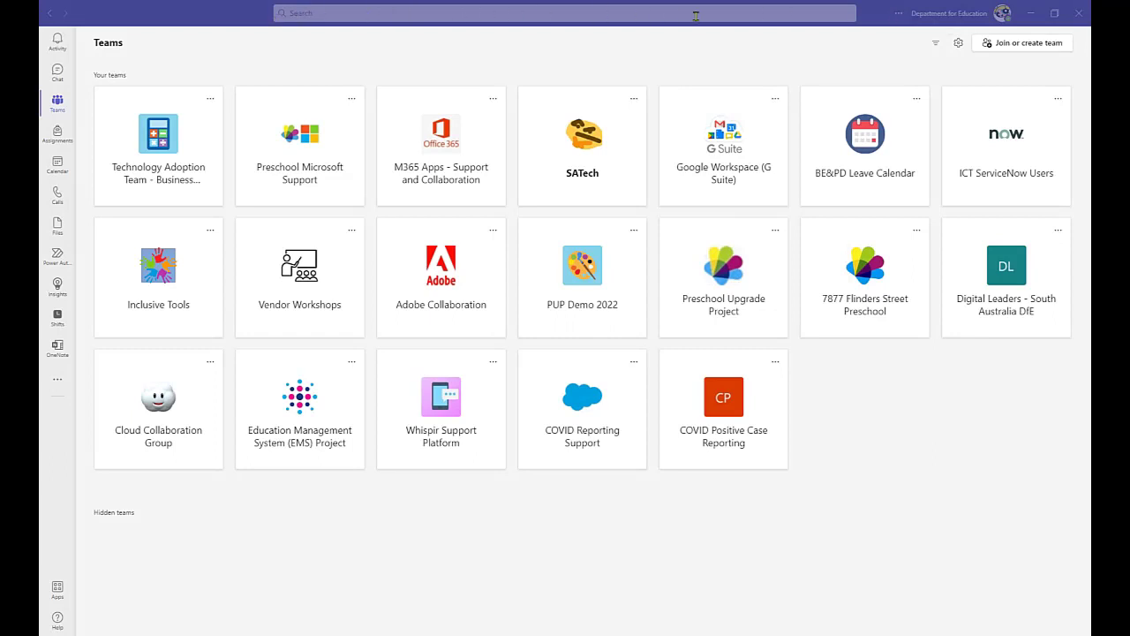
Search all of Teams for "mount gambier".
click(330, 13)
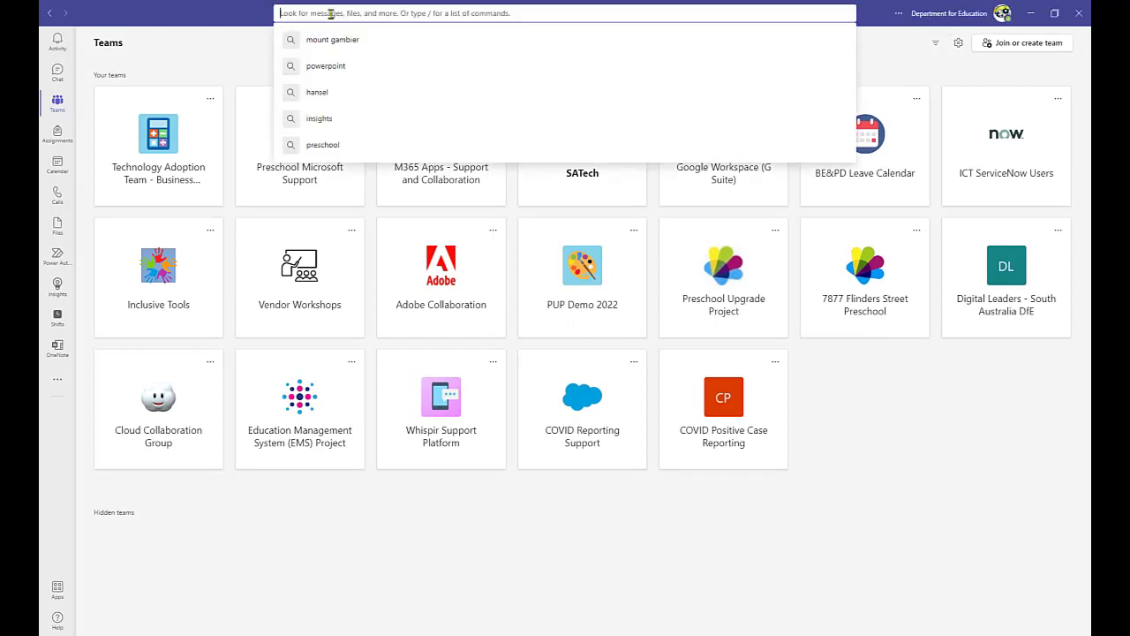
text(mount gambier)
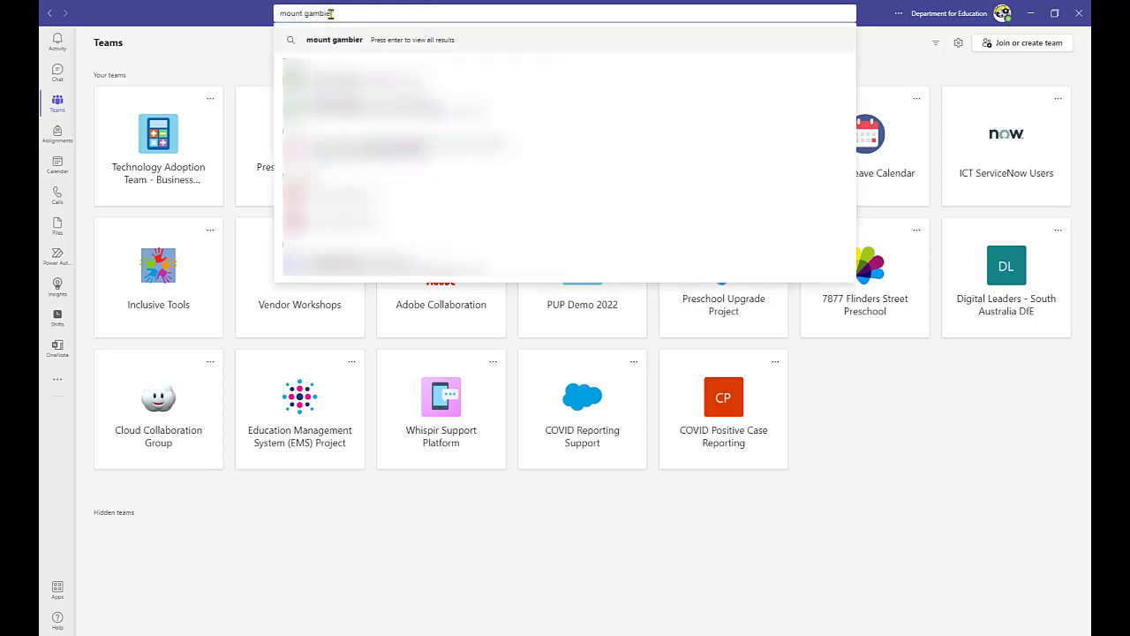
key(Return)
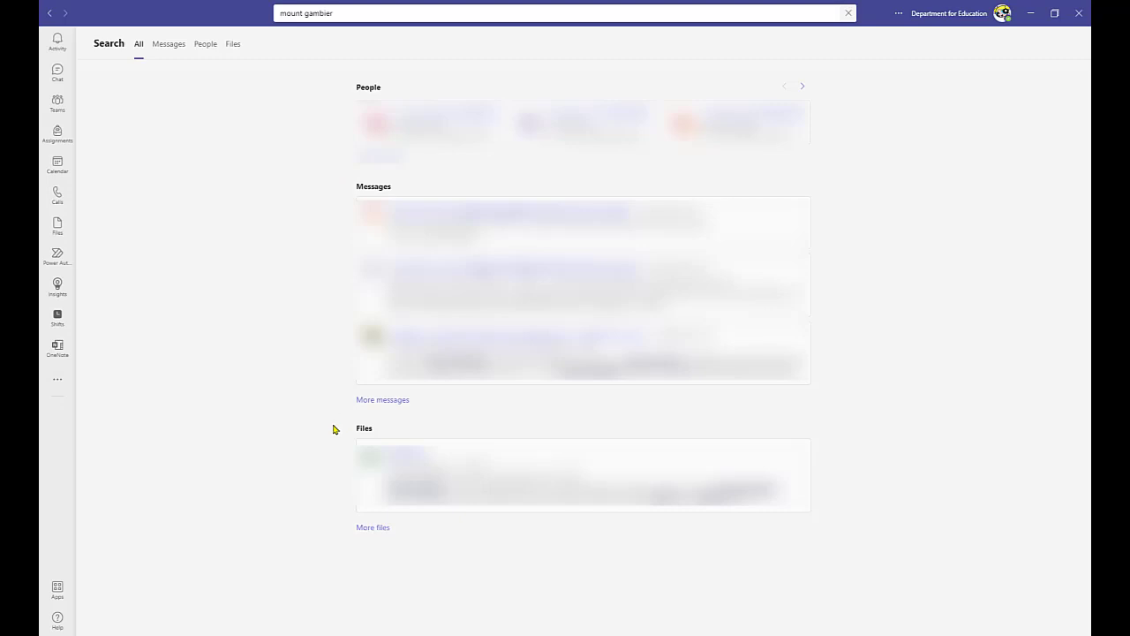
Check the search results for messages, people and files, and return to the teams overview.
click(168, 47)
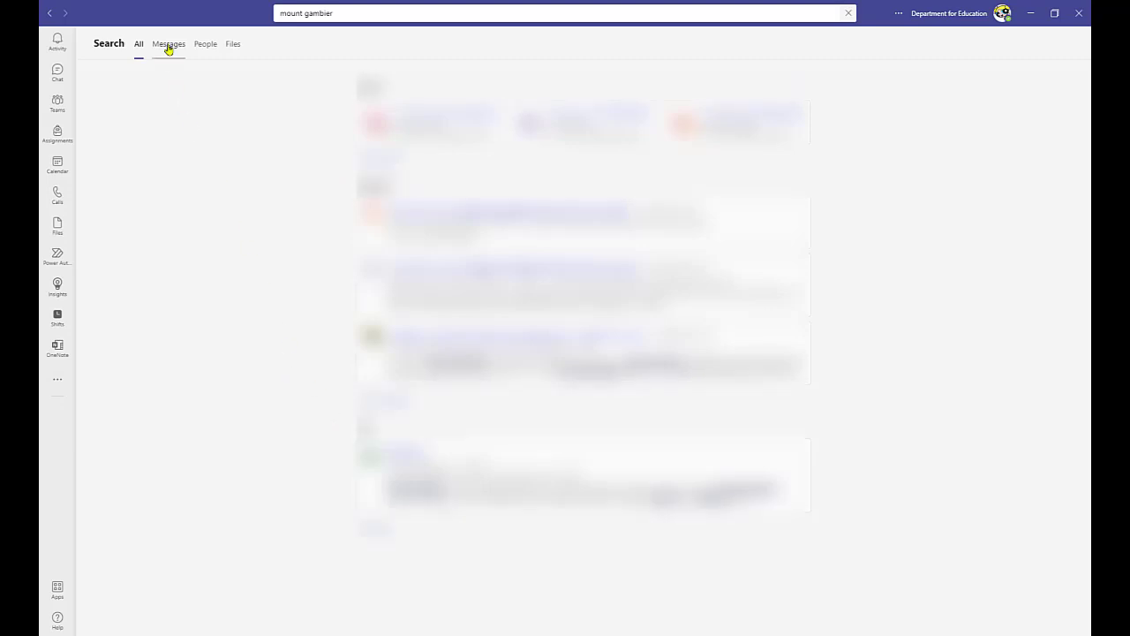
click(206, 46)
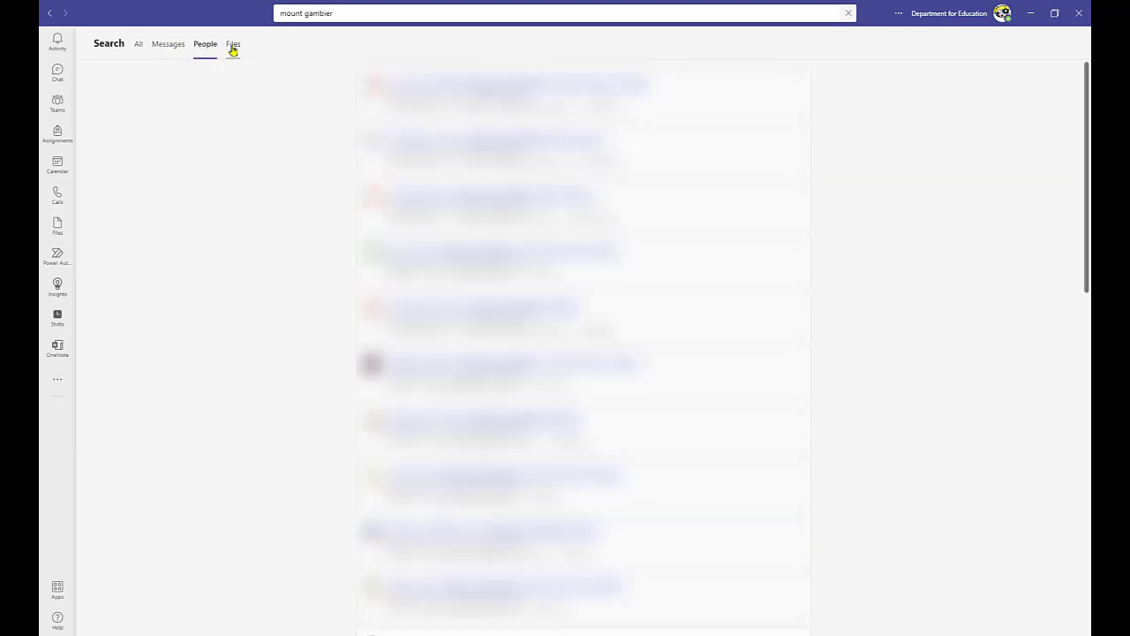
click(233, 47)
click(50, 13)
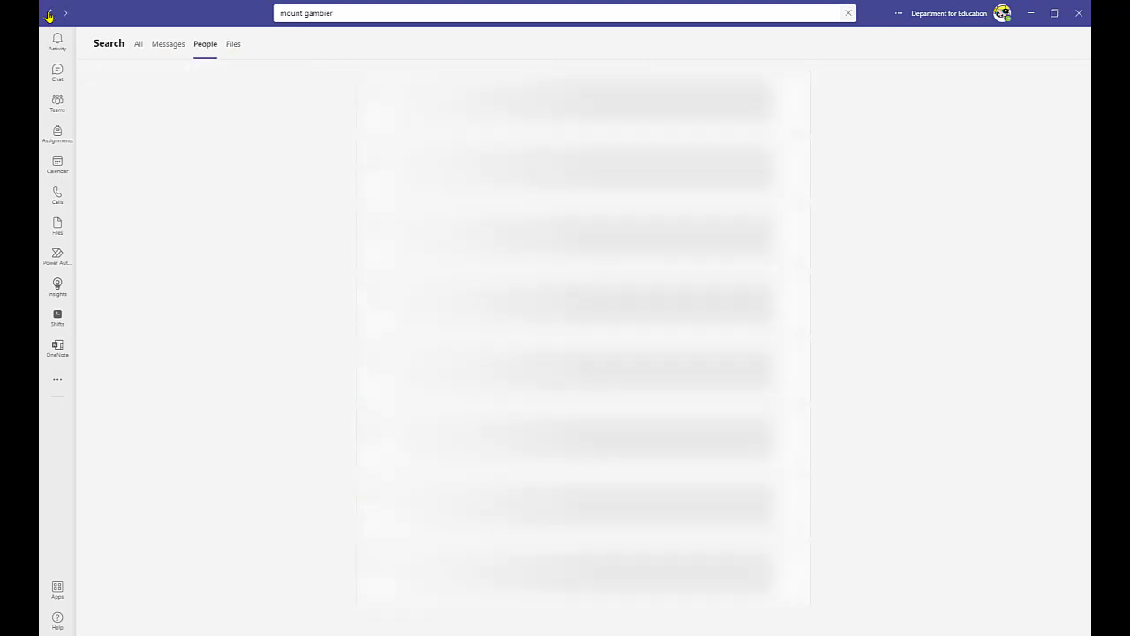
click(57, 104)
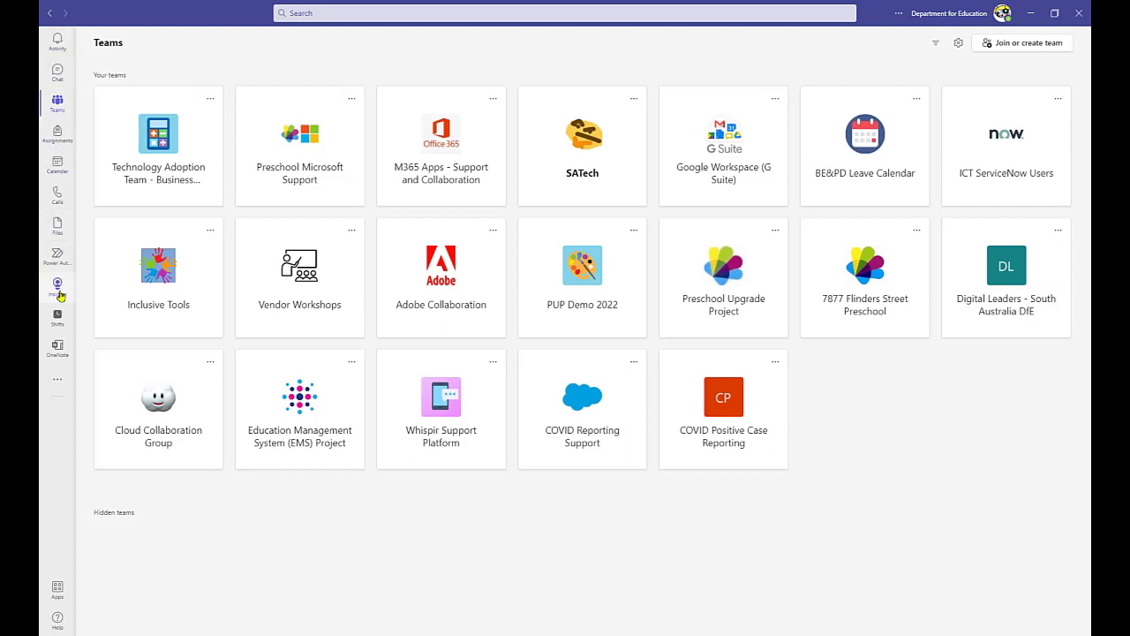
Look through the Activity feed, the recent chats, the teams overview and the calendar with its new-meeting options.
click(58, 44)
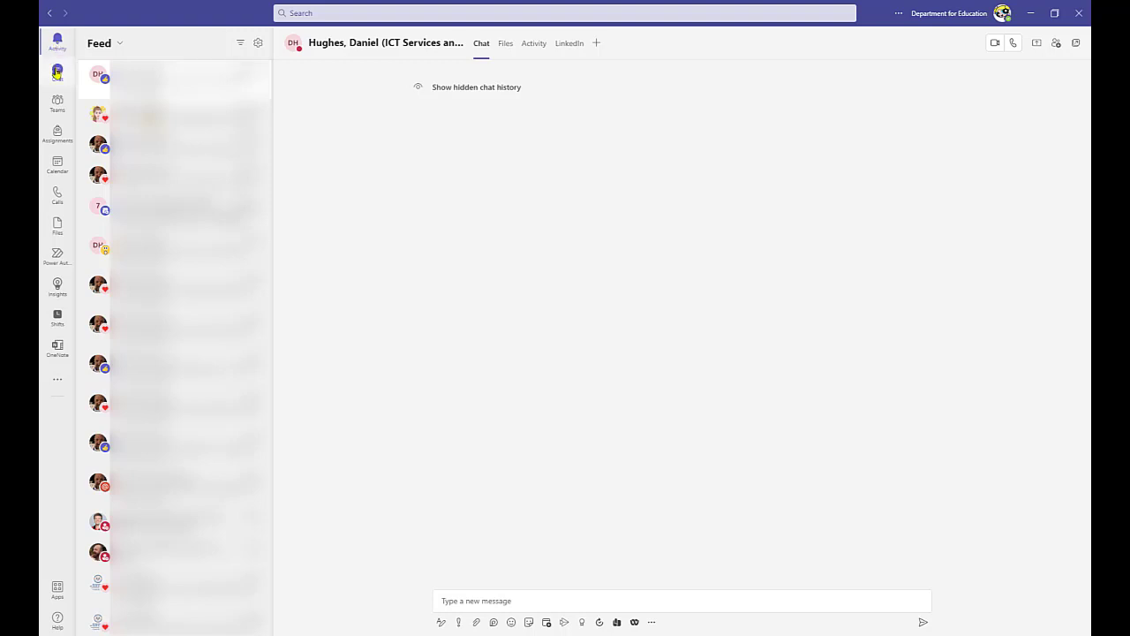
click(56, 71)
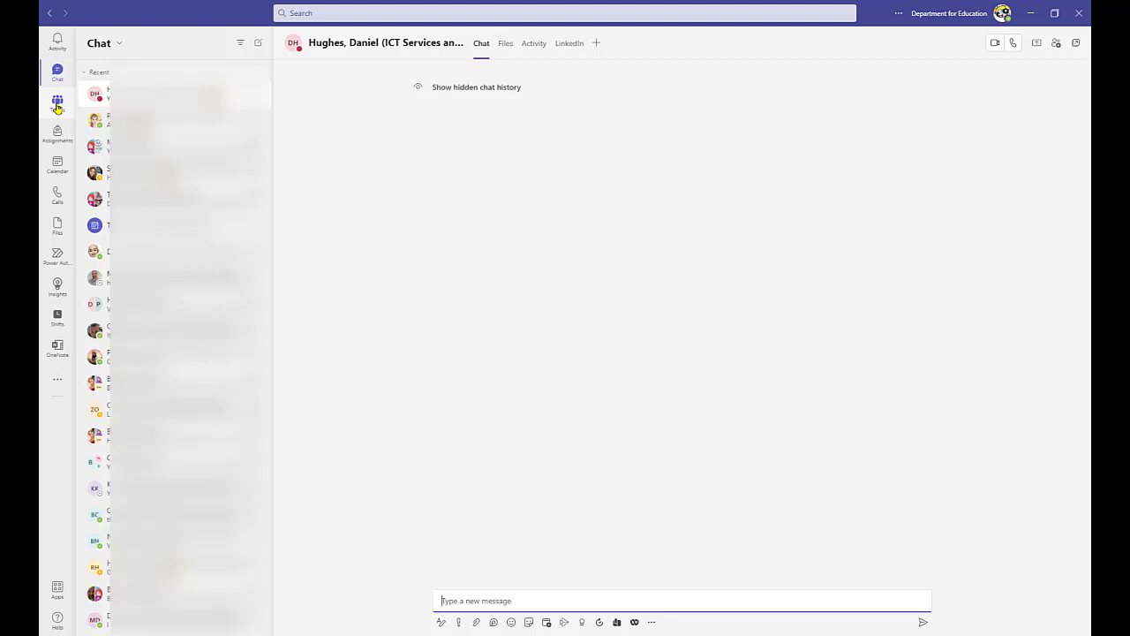
click(56, 102)
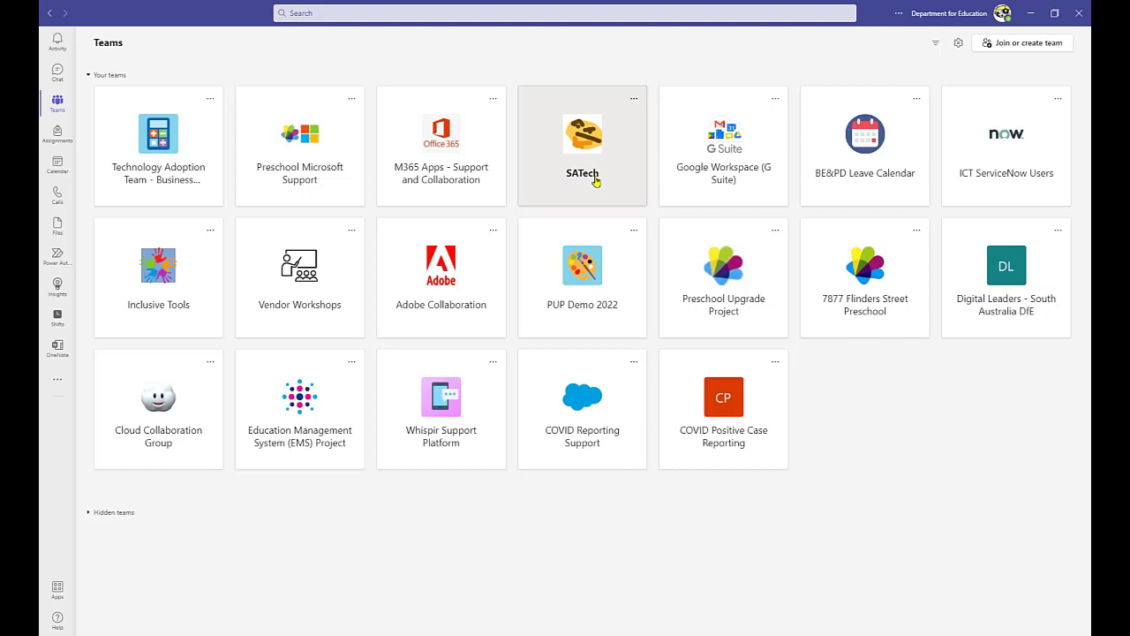
click(58, 165)
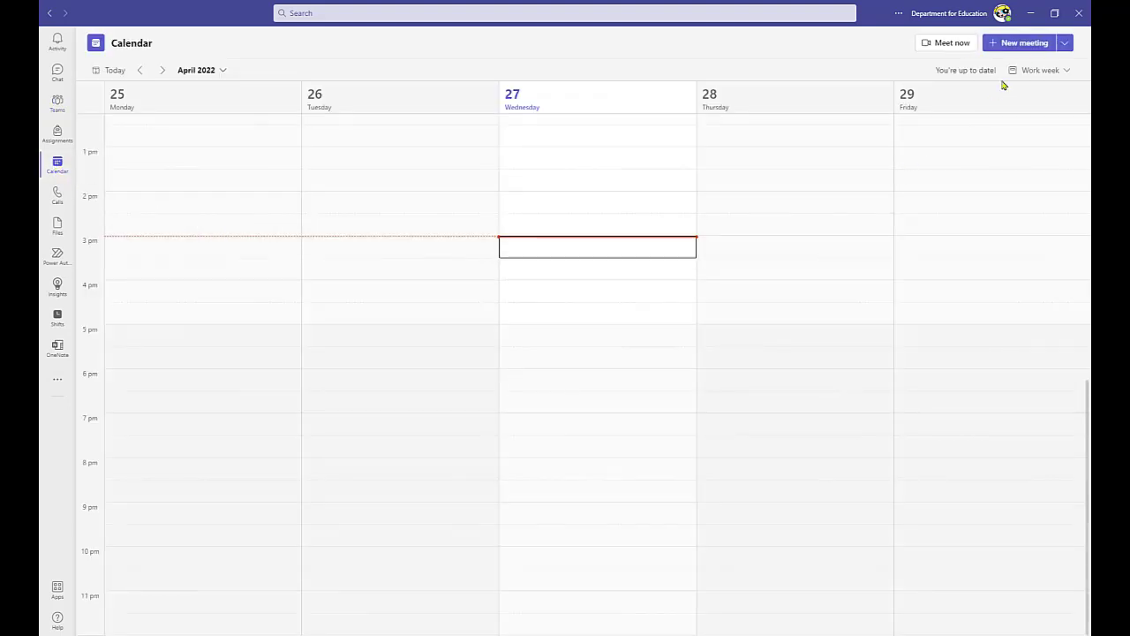
click(1066, 43)
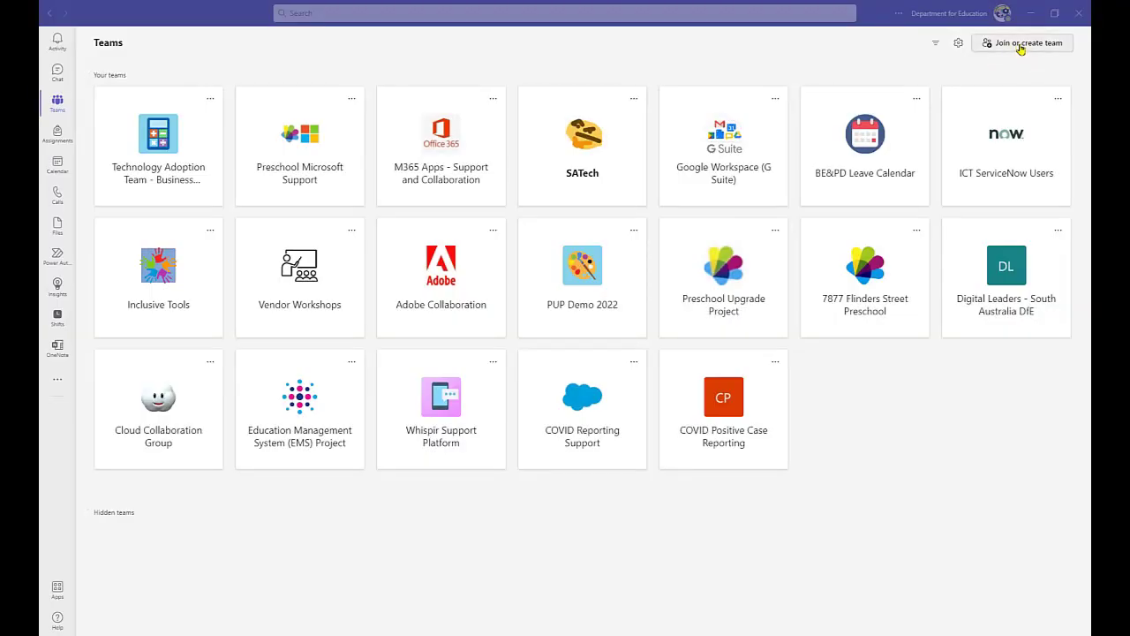
Start creating a new team from the teams overview, using the Other team type.
click(1020, 46)
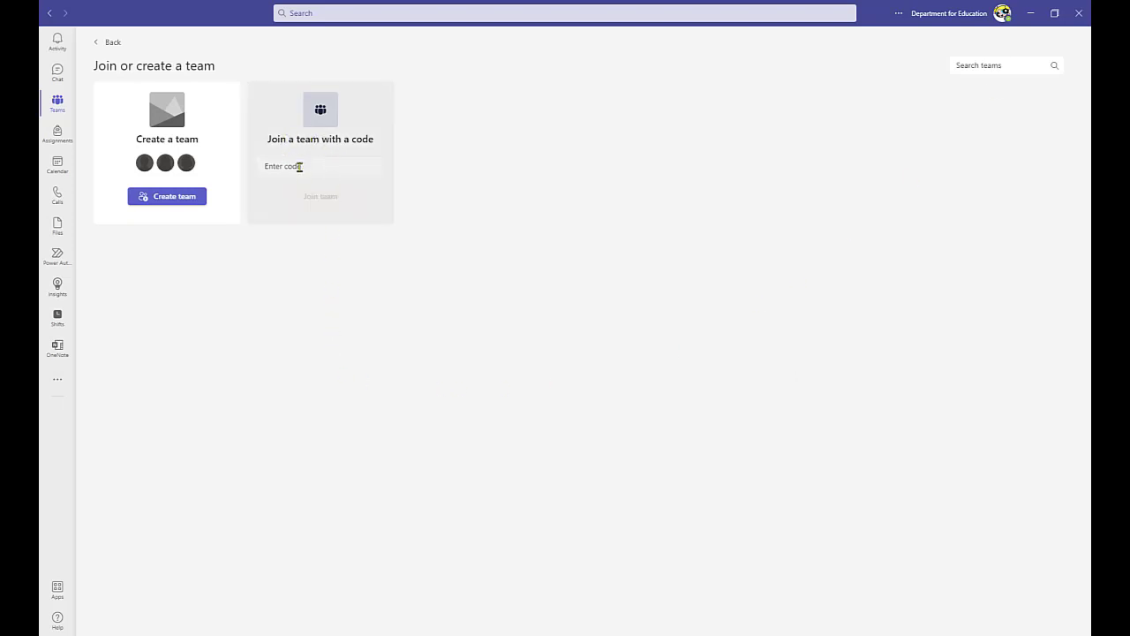
click(167, 198)
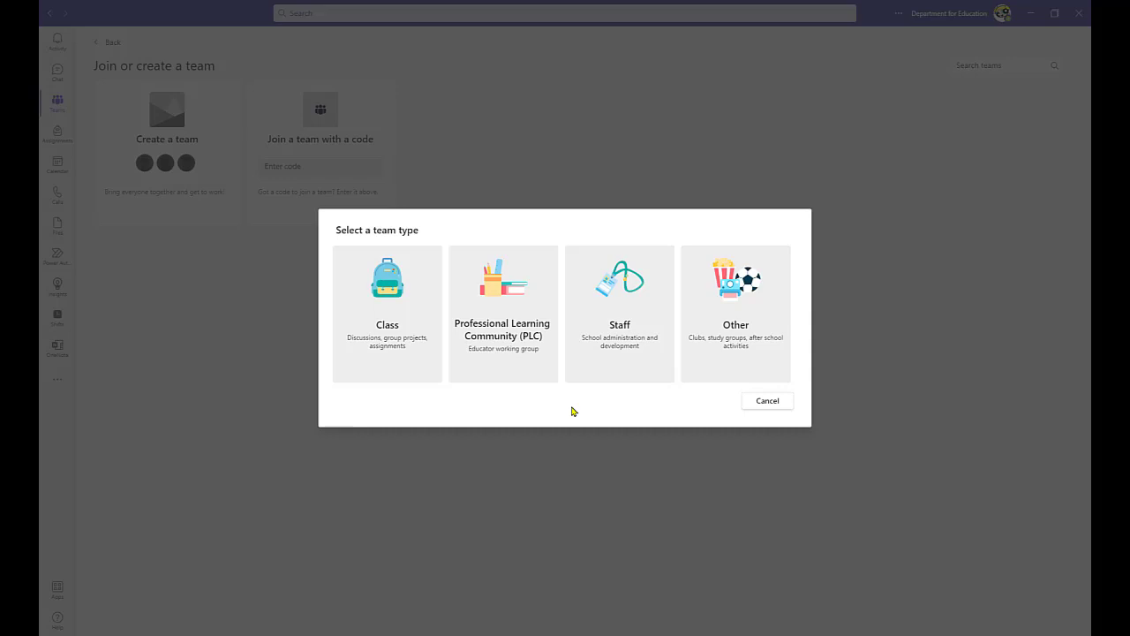
click(744, 329)
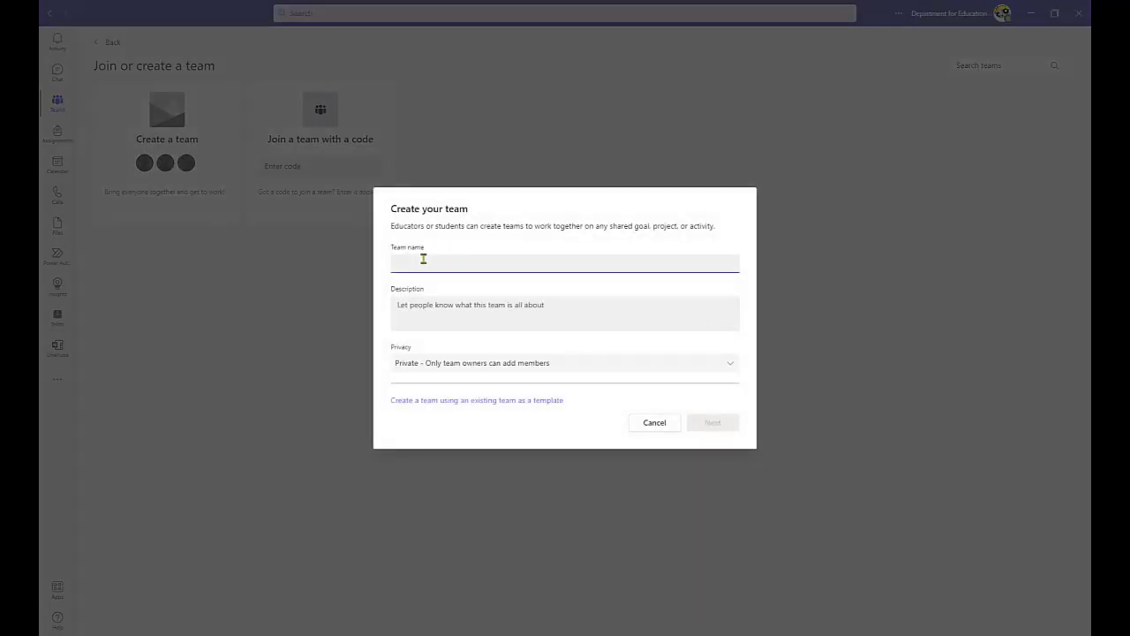
Name the new team Testing Team, keep its privacy as Private - Only team owners can add members, and create it.
text(Testing Team)
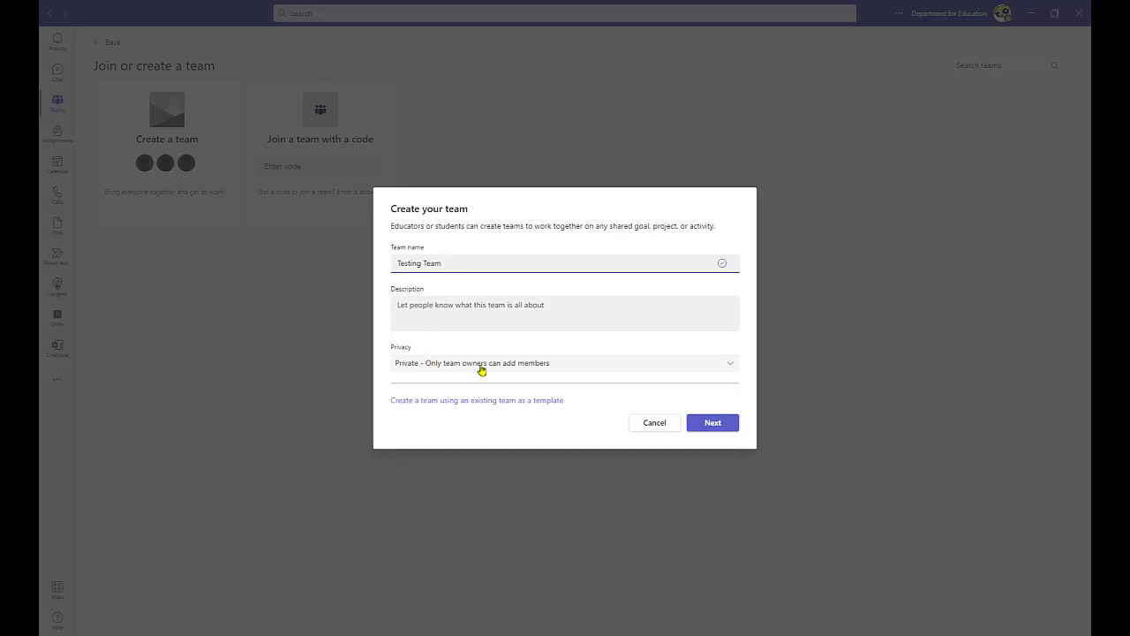
click(731, 367)
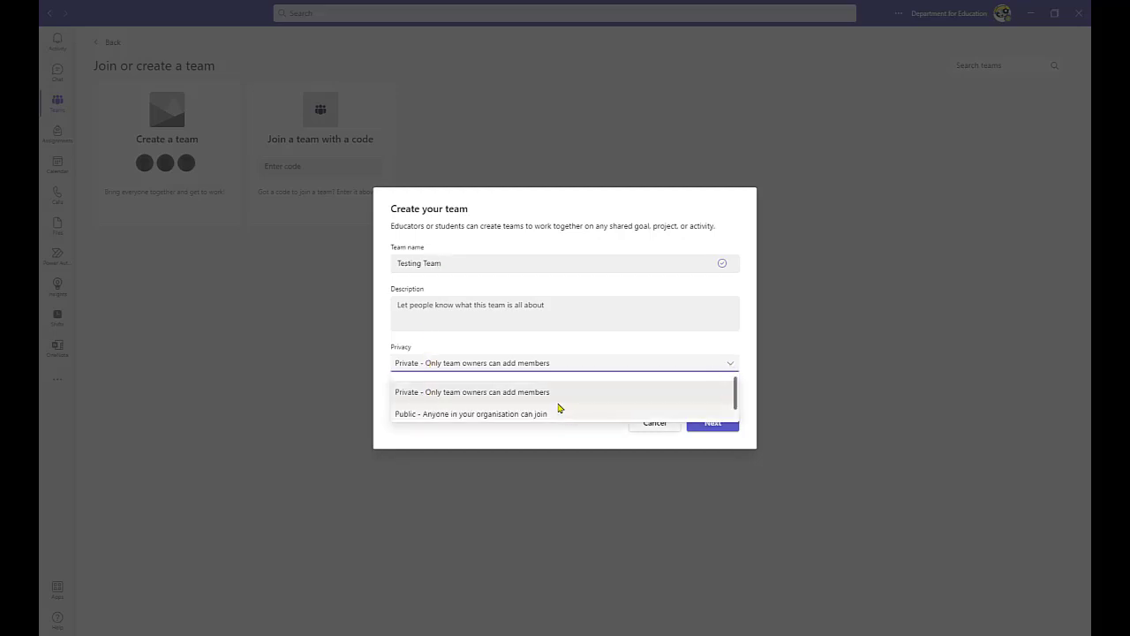
click(557, 365)
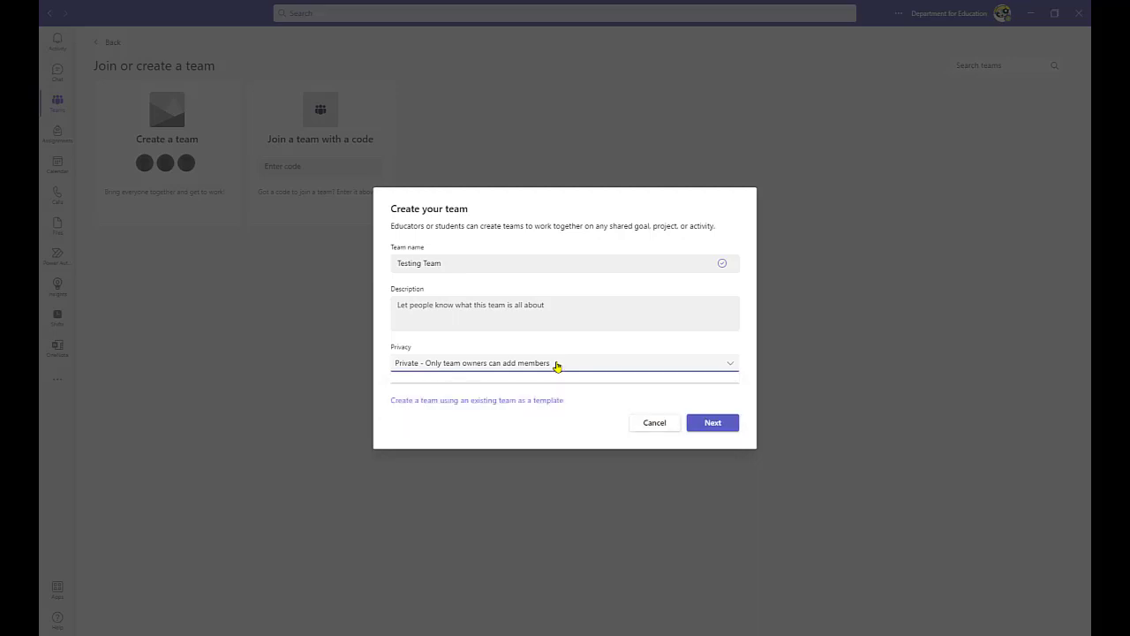
click(707, 424)
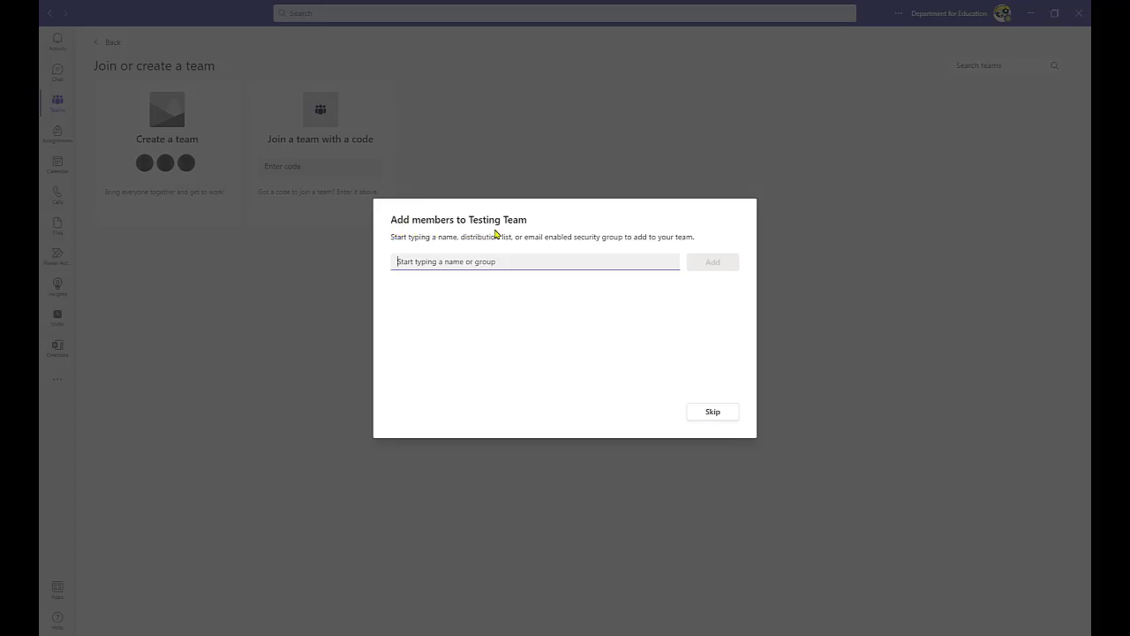
Add the colleague from ICT Business Engagement - North to Testing Team with the Owner role and finish adding members.
text(cindy)
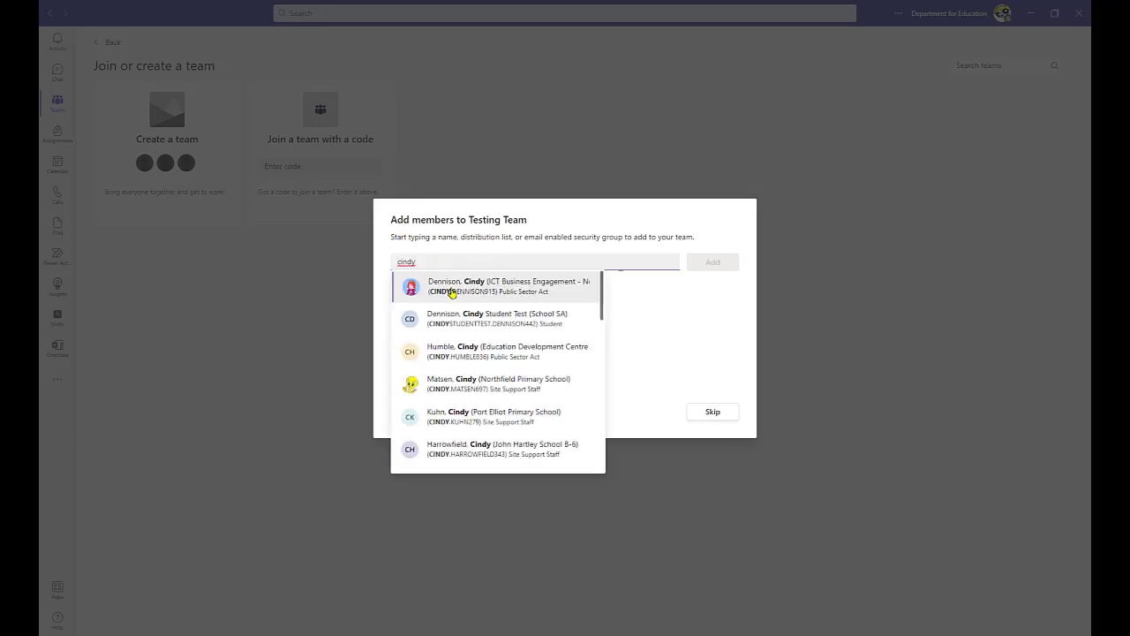
click(452, 294)
click(712, 264)
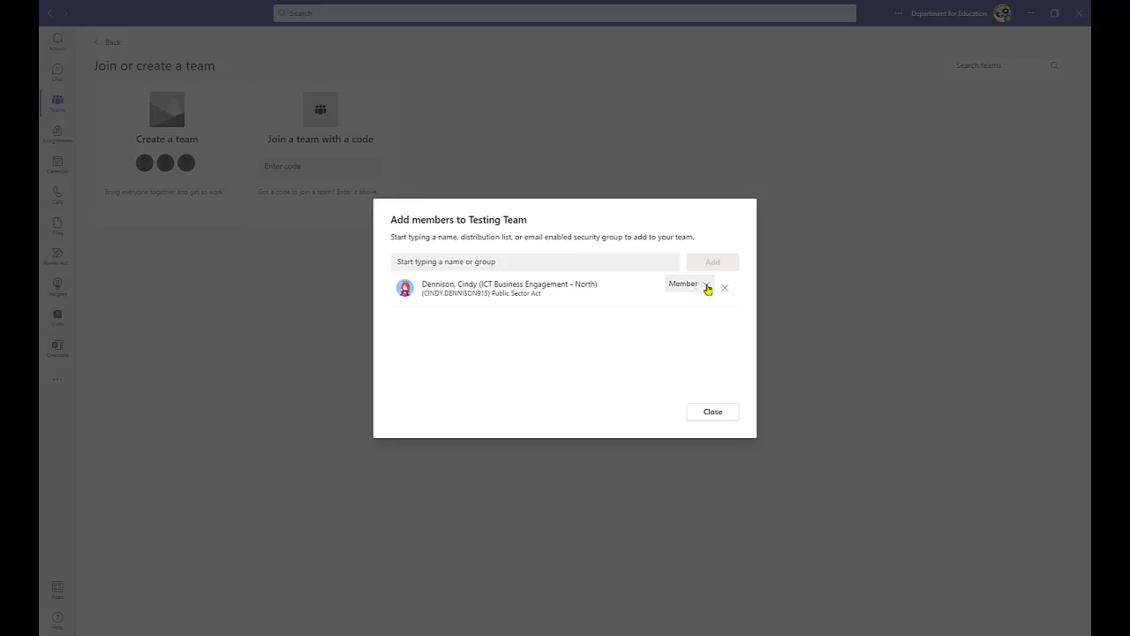
click(704, 289)
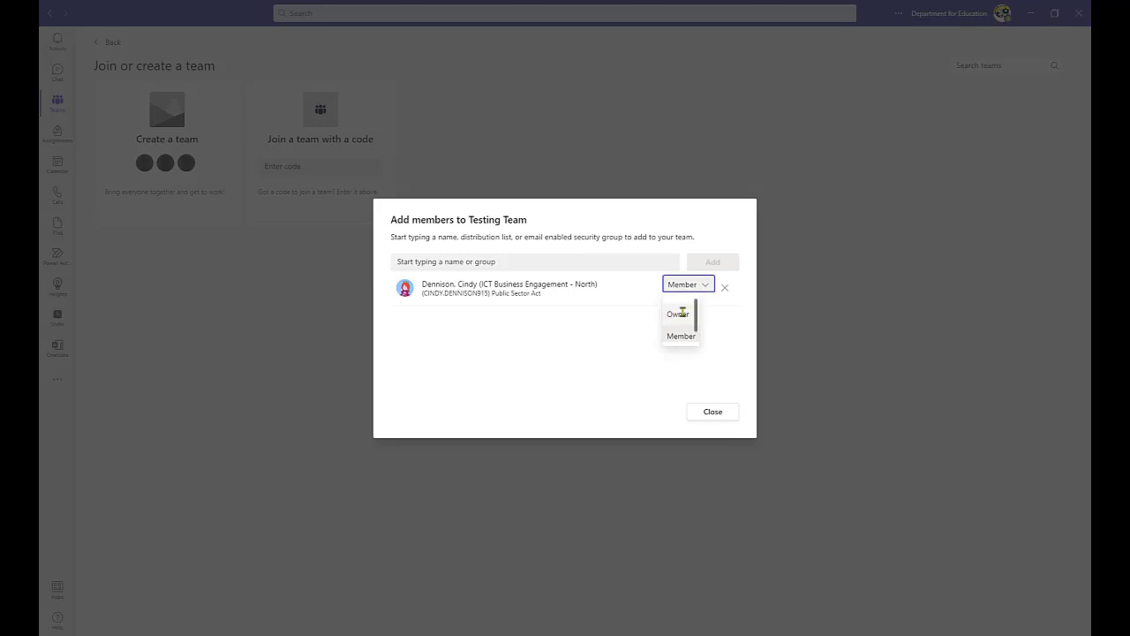
click(680, 314)
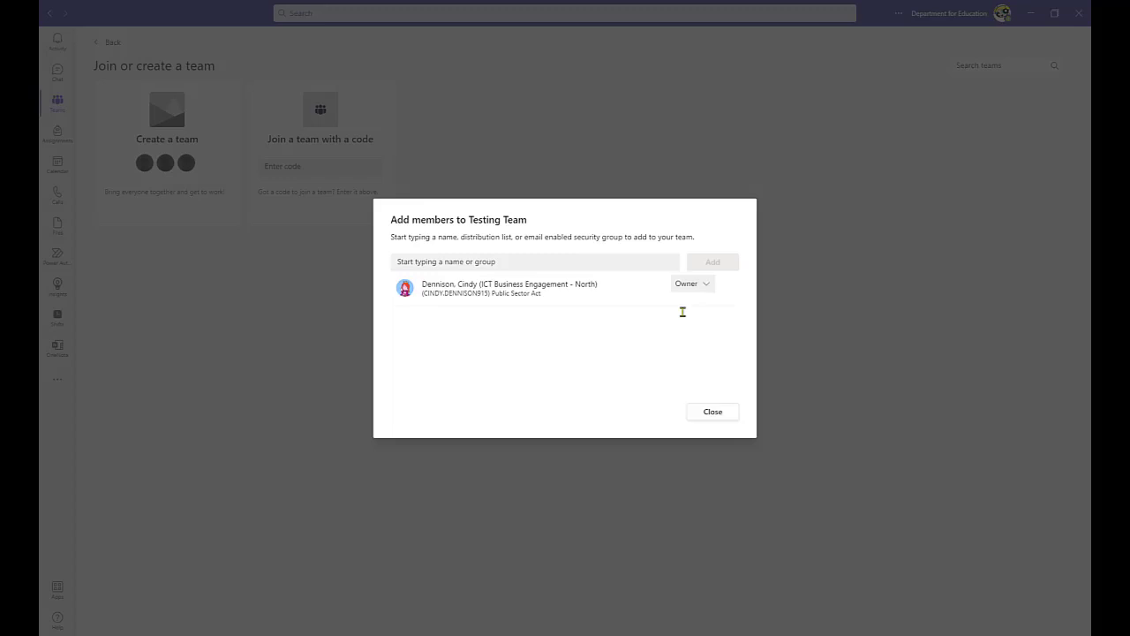
click(712, 412)
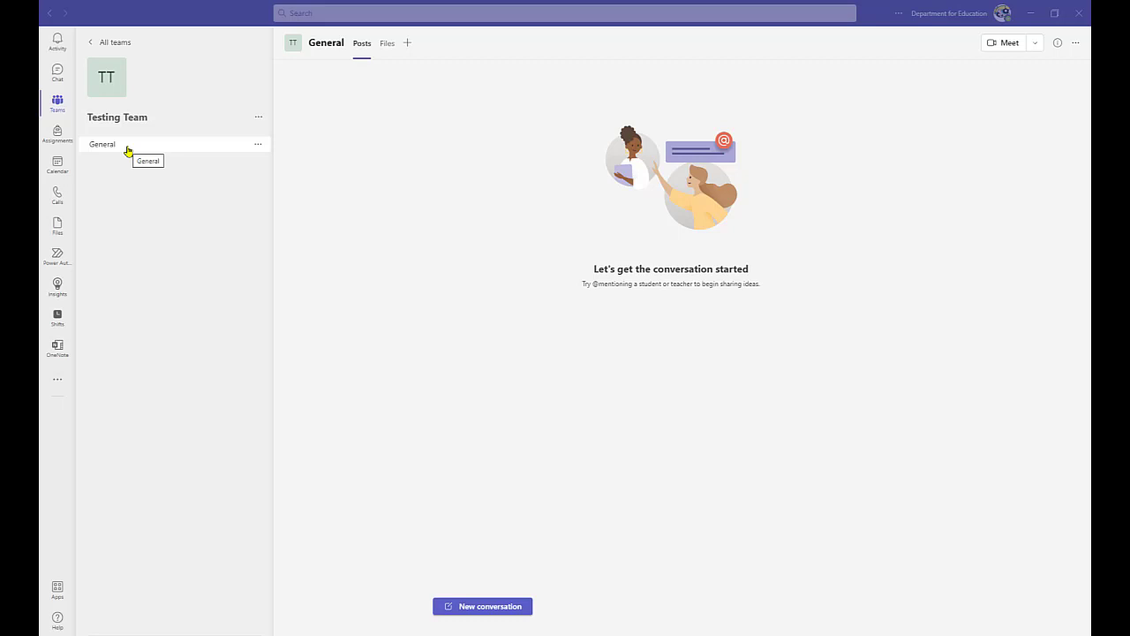
Check the General channel's files and posts, and add a standard channel named Staff meetings to Testing Team.
click(389, 46)
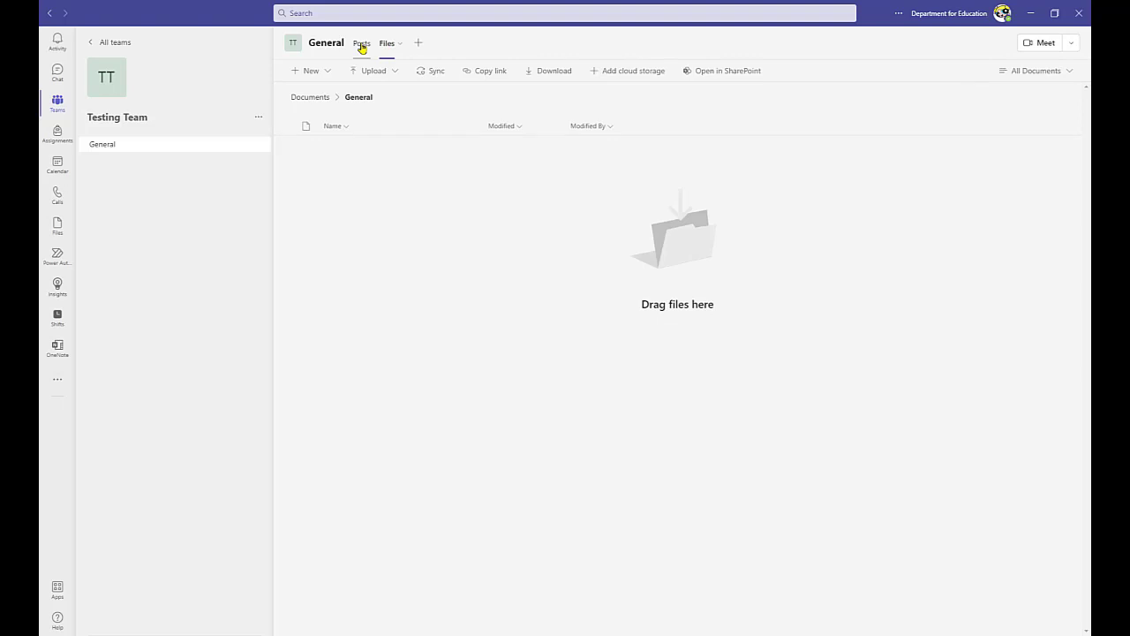
click(361, 46)
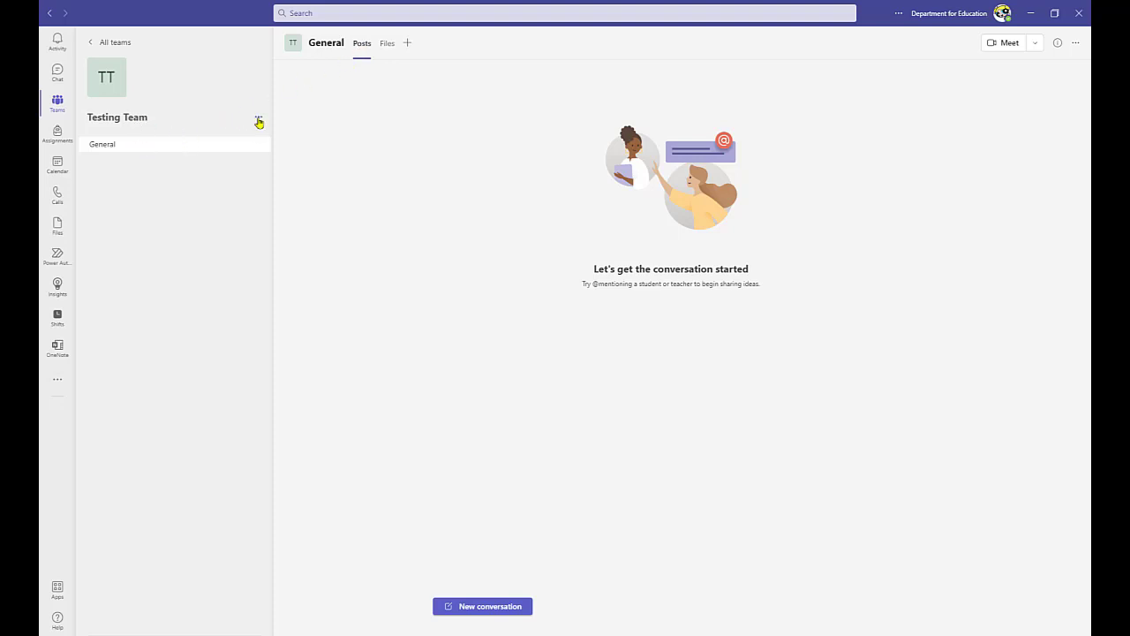
click(258, 117)
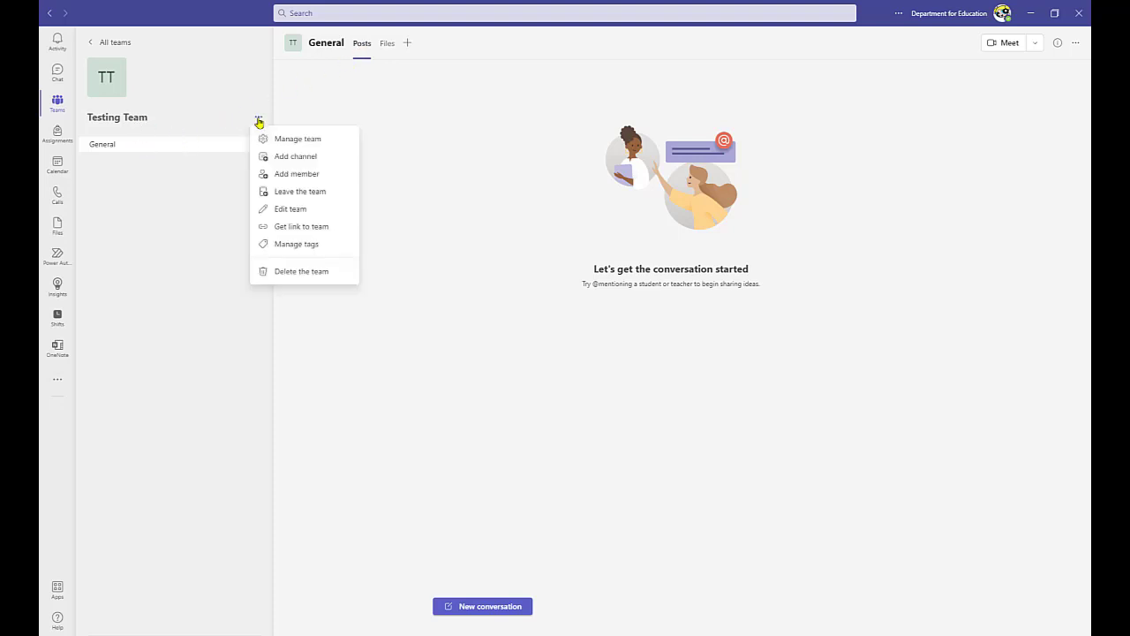
click(287, 158)
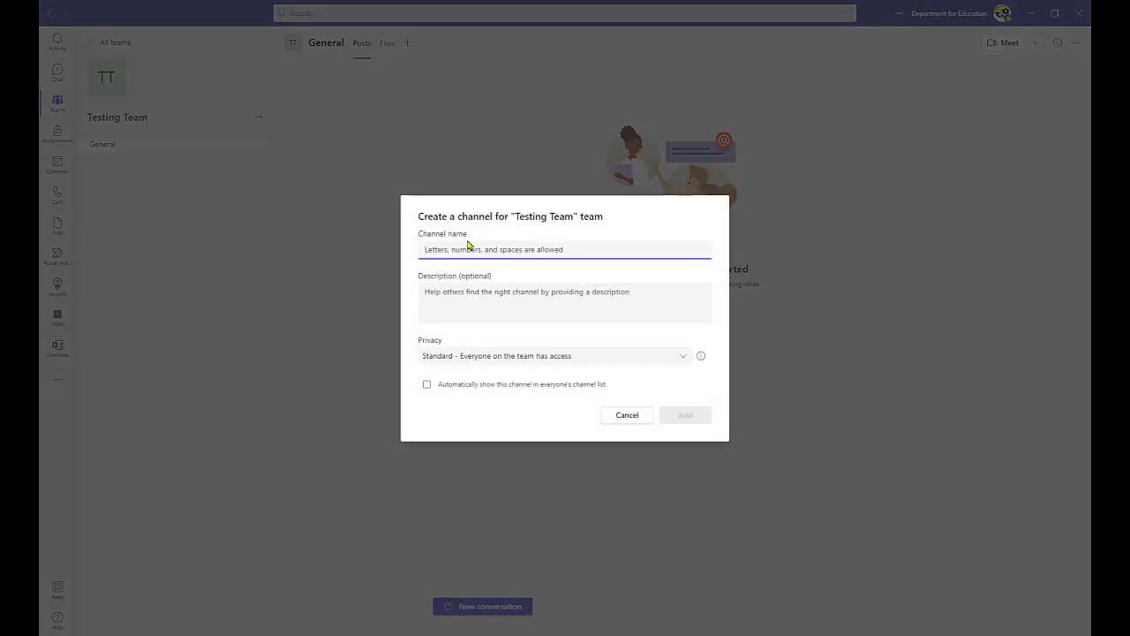
text(Staff Meetings)
key(Return)
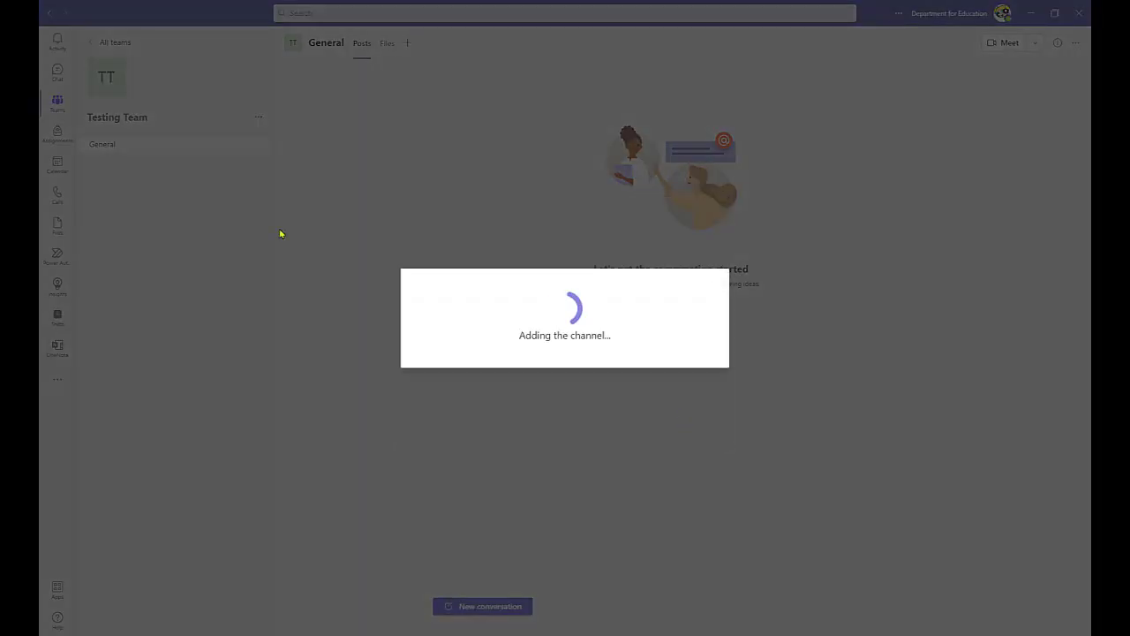
Add another standard channel named Professional Development to Testing Team.
click(258, 117)
click(287, 158)
text(Professional Developm)
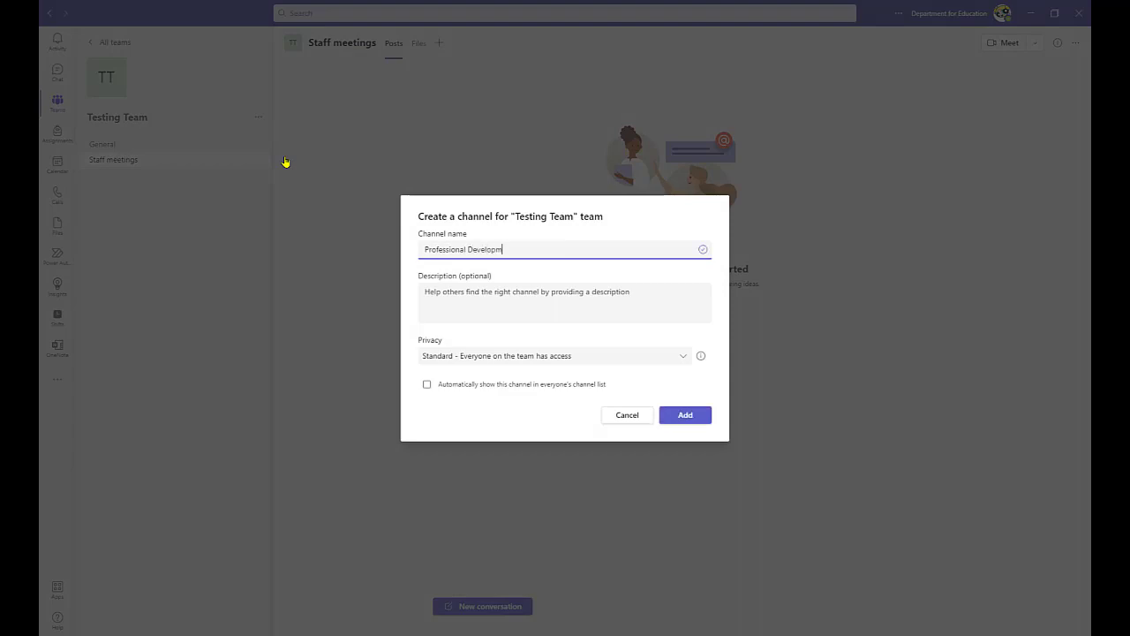
text(ent)
click(694, 418)
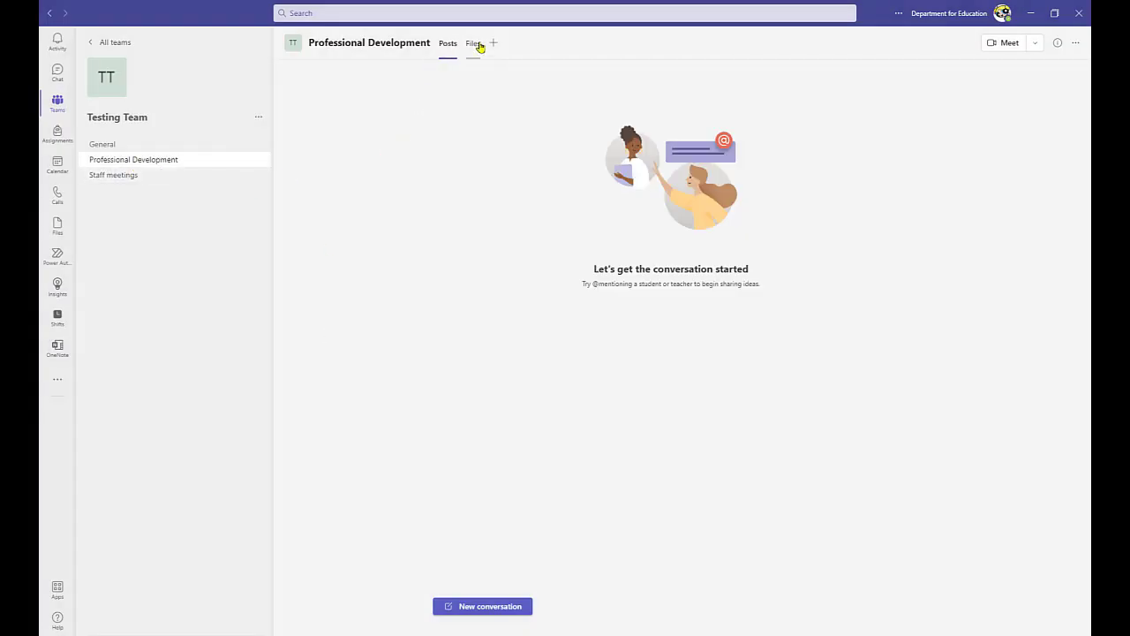
View the Staff meetings channel, and post the message "Hello team" in the General channel.
click(123, 178)
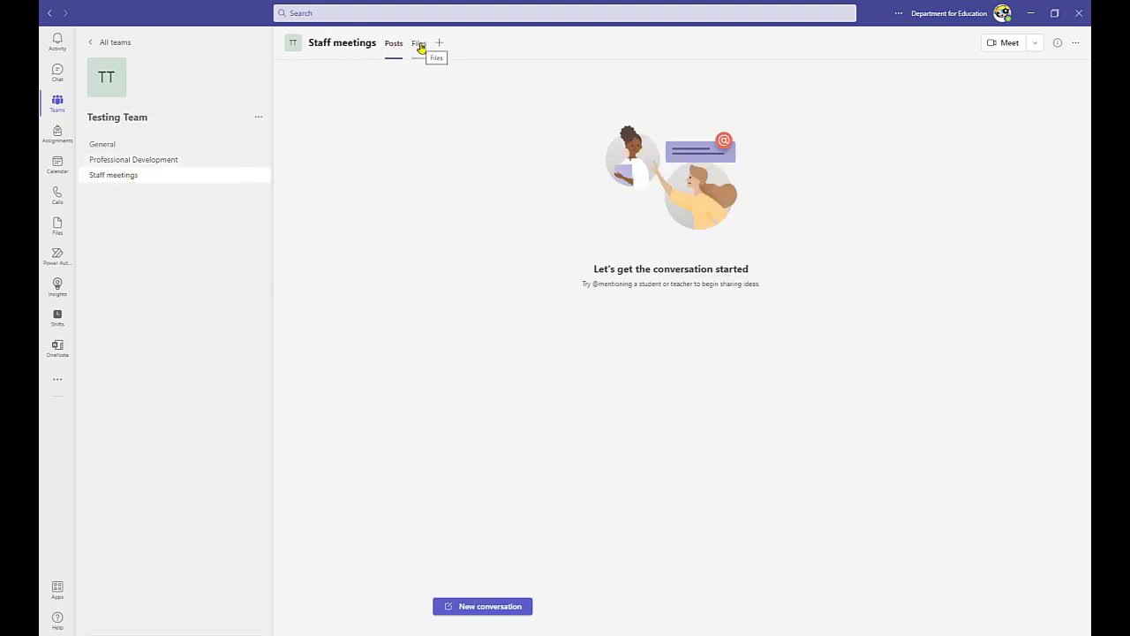
click(102, 145)
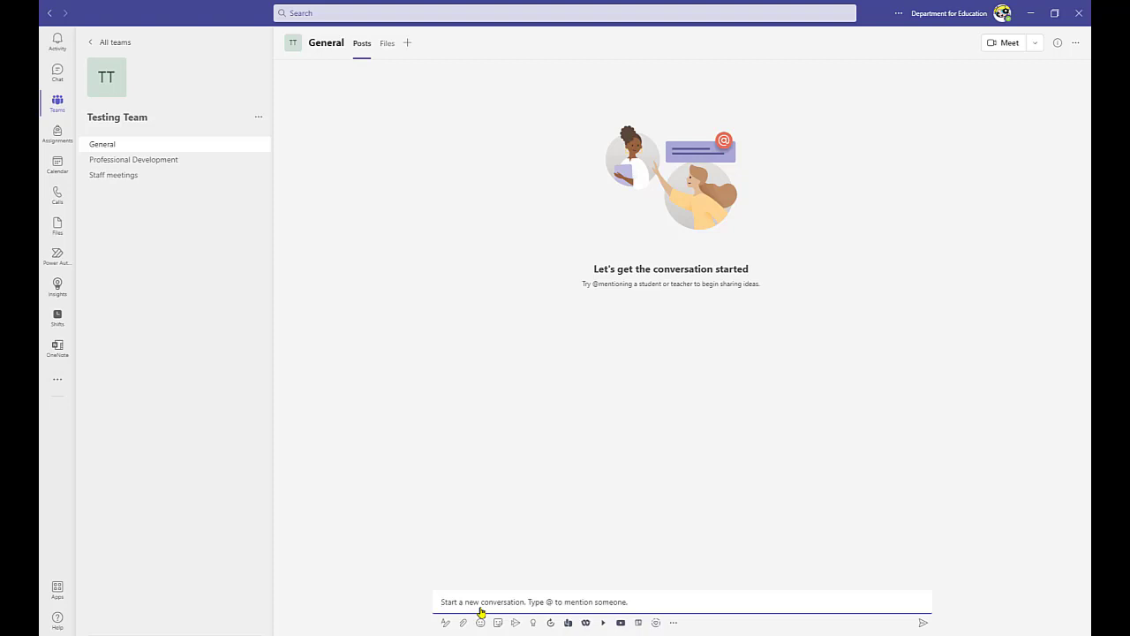
text(Hello team)
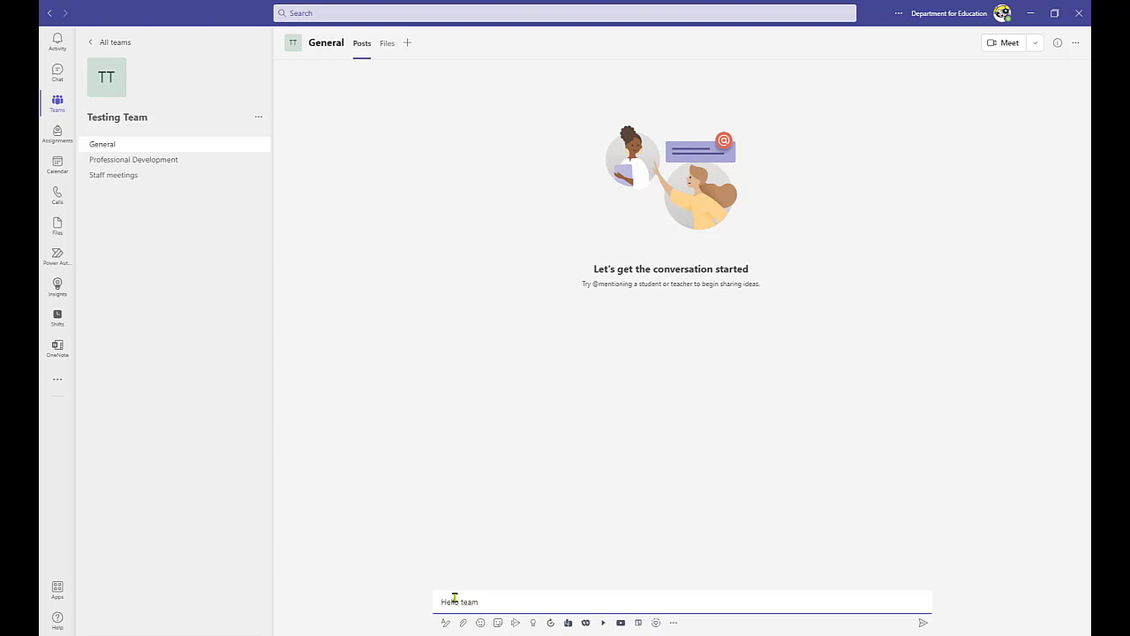
key(Return)
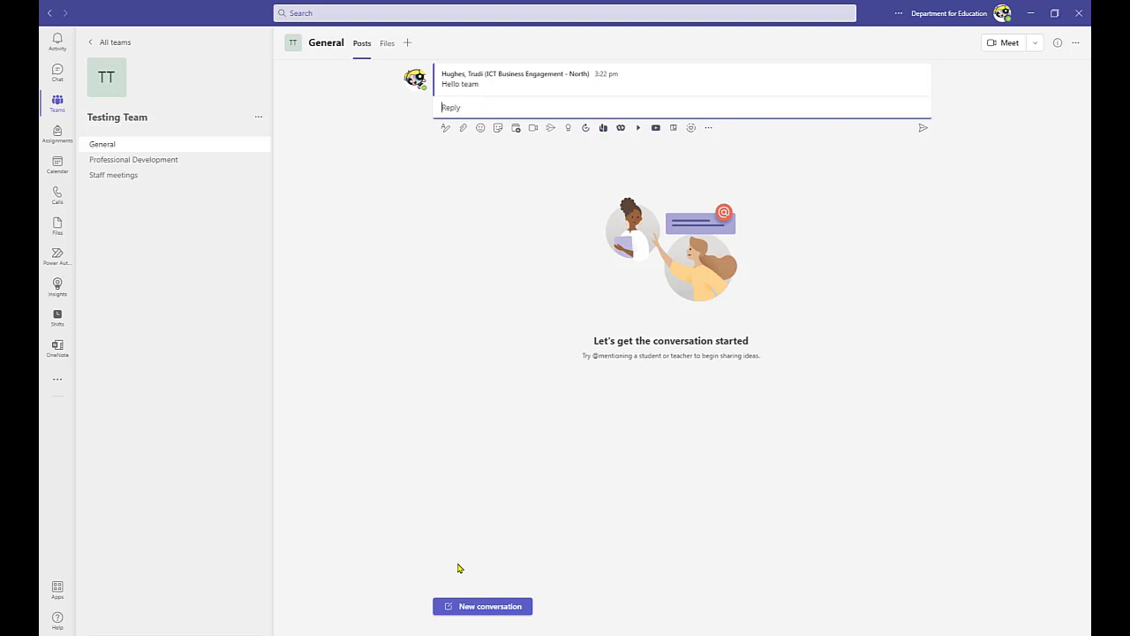
click(470, 611)
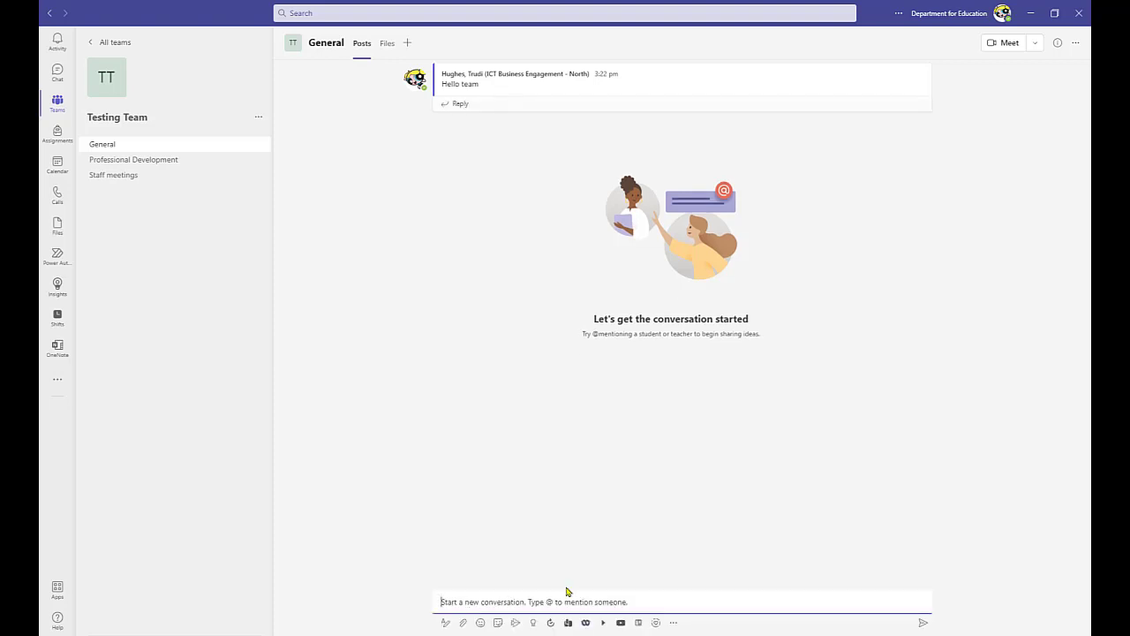
text(Hello)
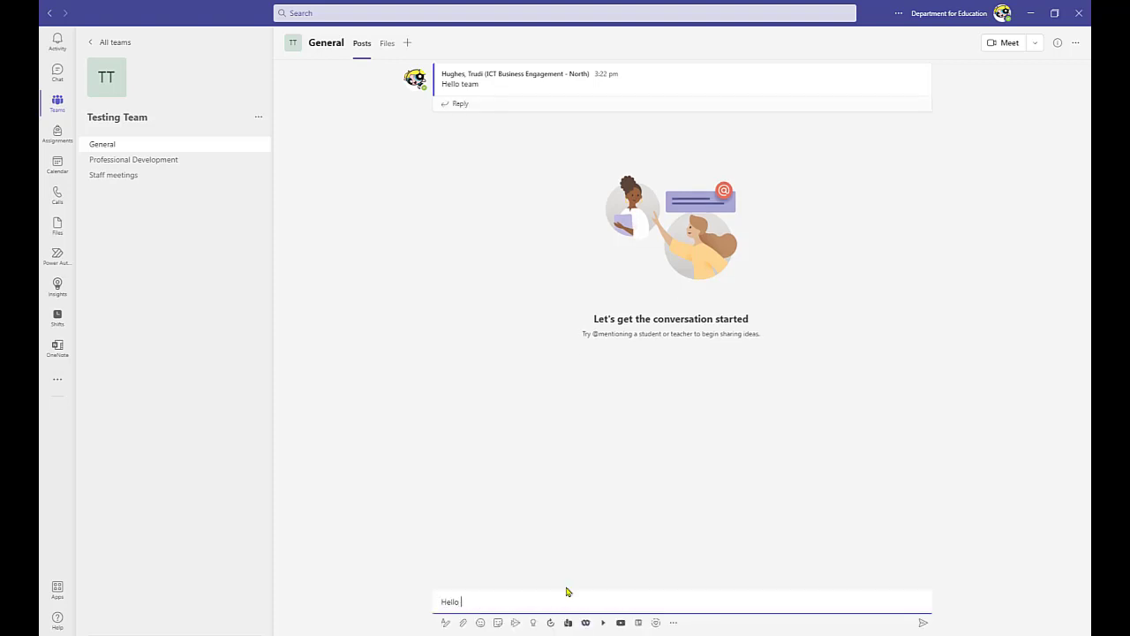
text( @cindy)
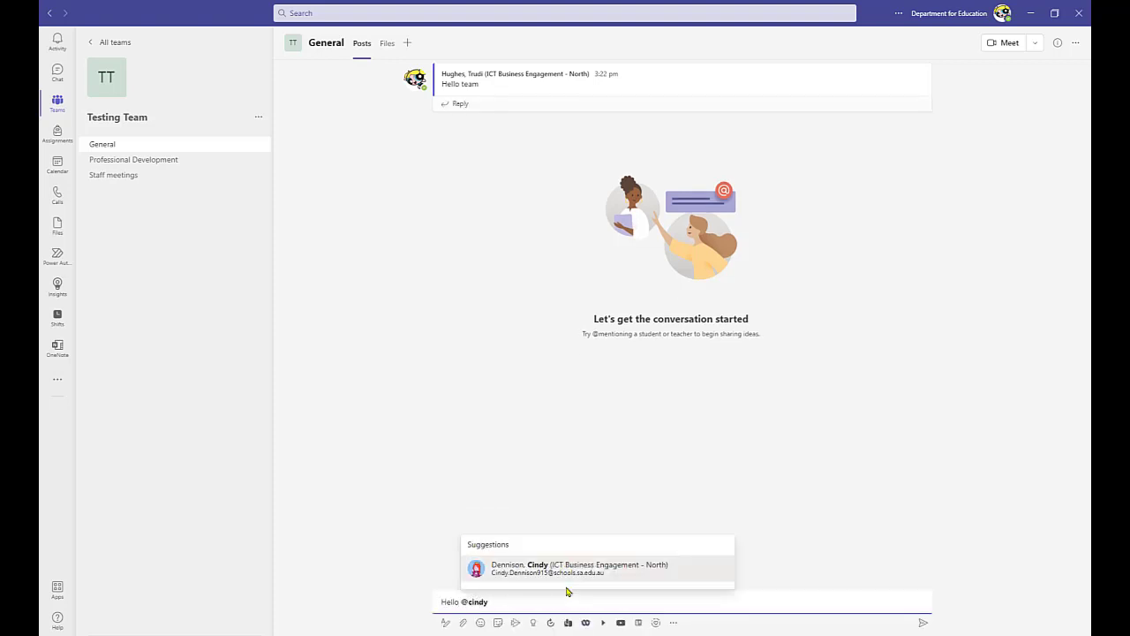
click(532, 570)
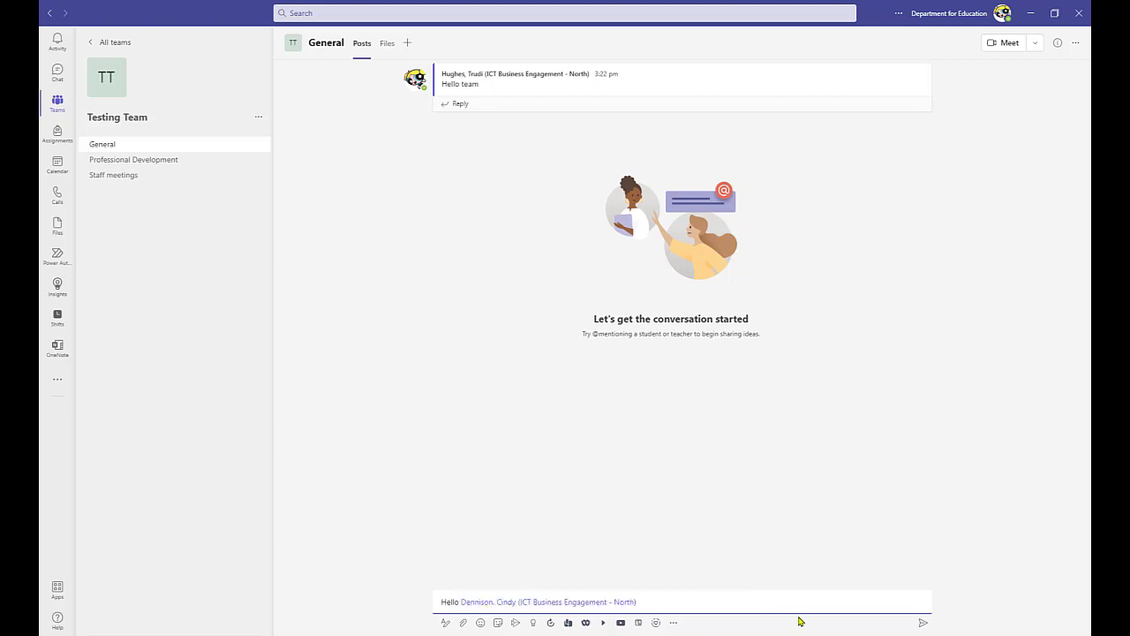
click(921, 625)
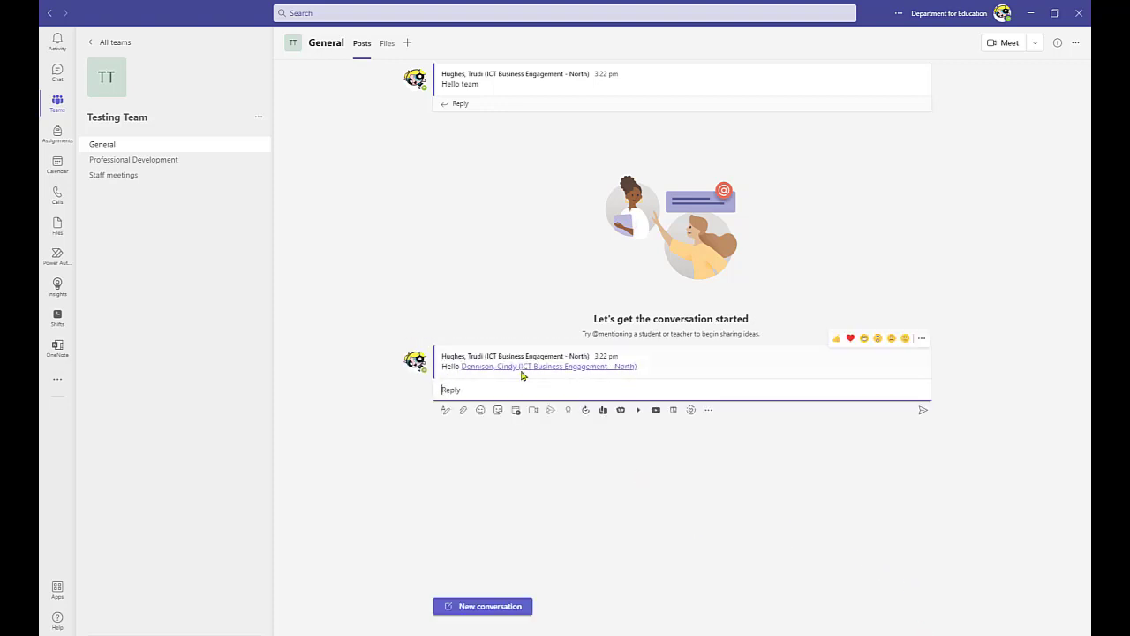
click(488, 607)
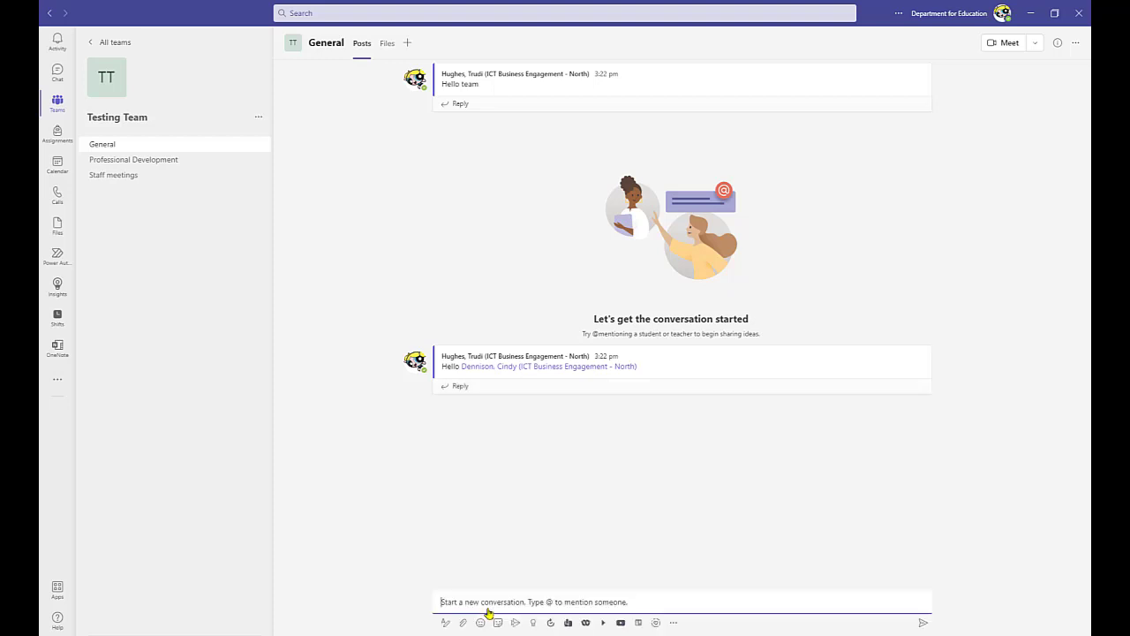
text(Hello)
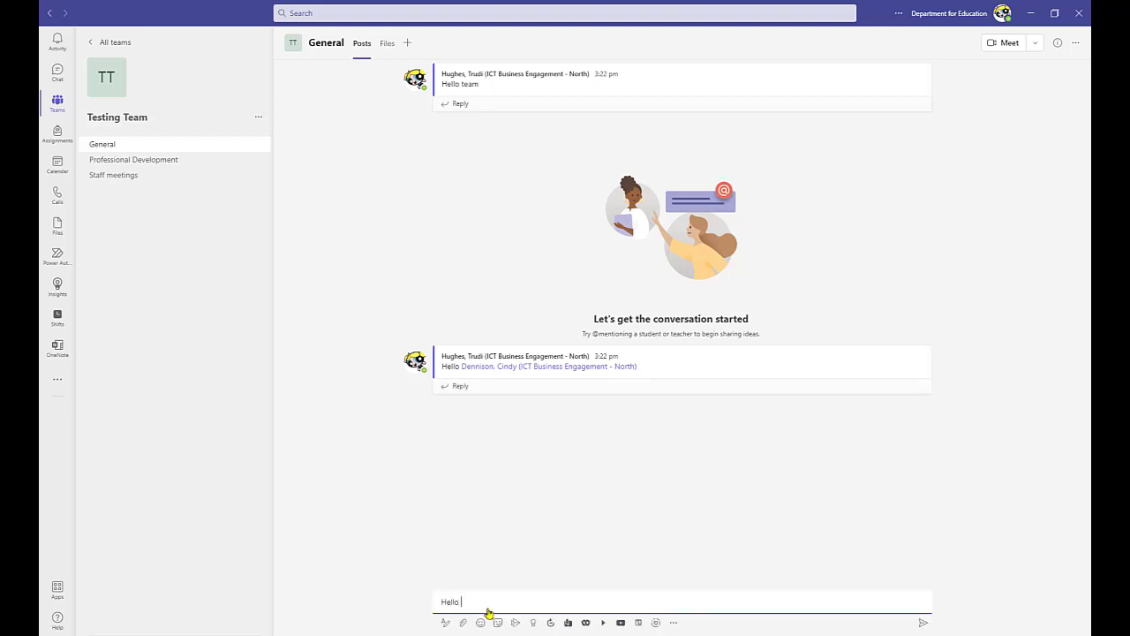
text( @tea)
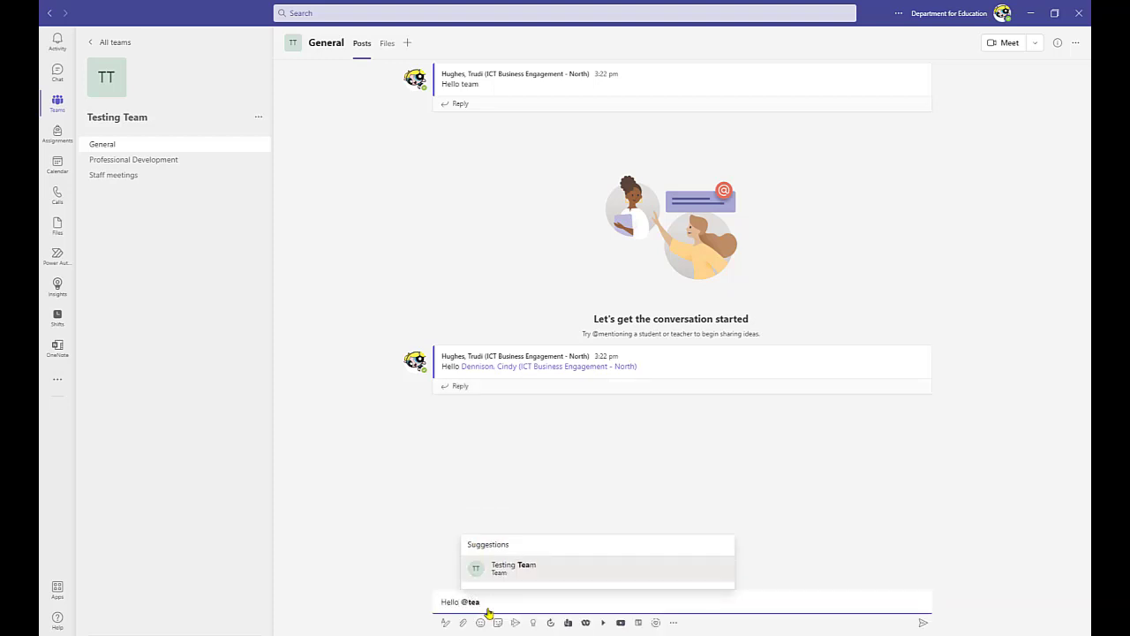
click(511, 569)
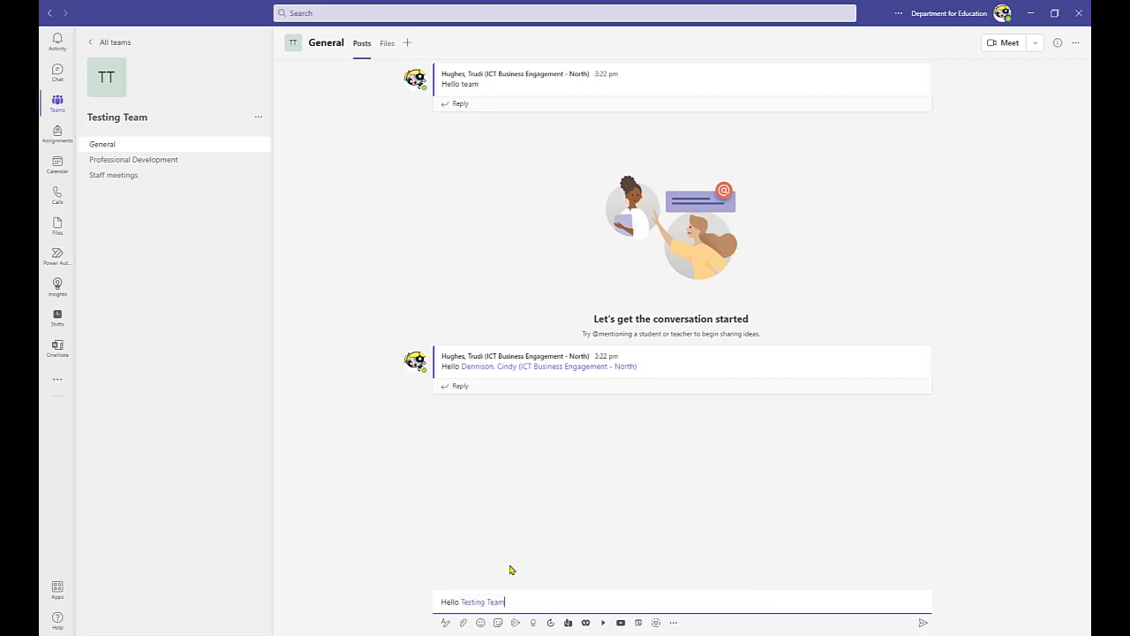
click(923, 623)
click(457, 444)
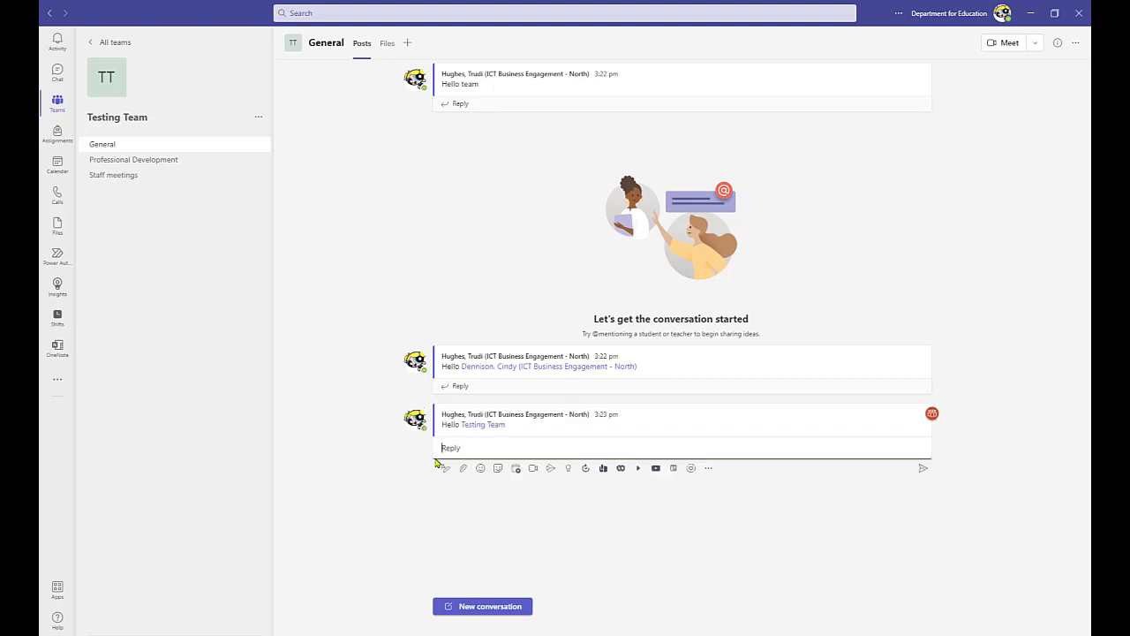
Start a new General post with the expanded formatting editor, enter "Type your message" as its text, and change the post type to Announcement.
click(478, 606)
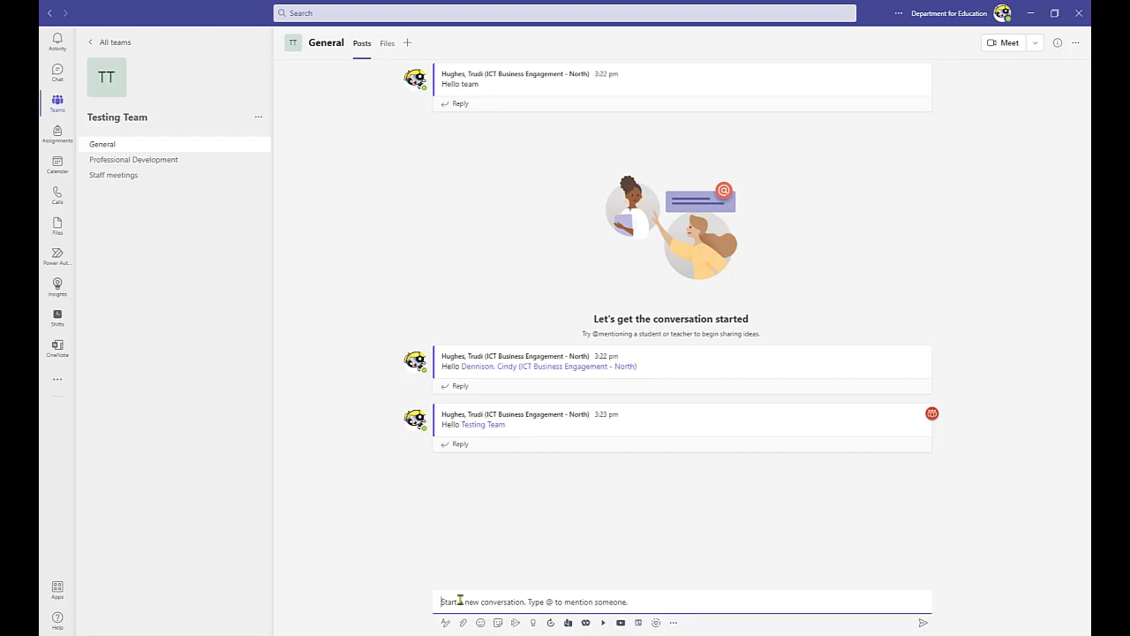
click(459, 601)
click(446, 623)
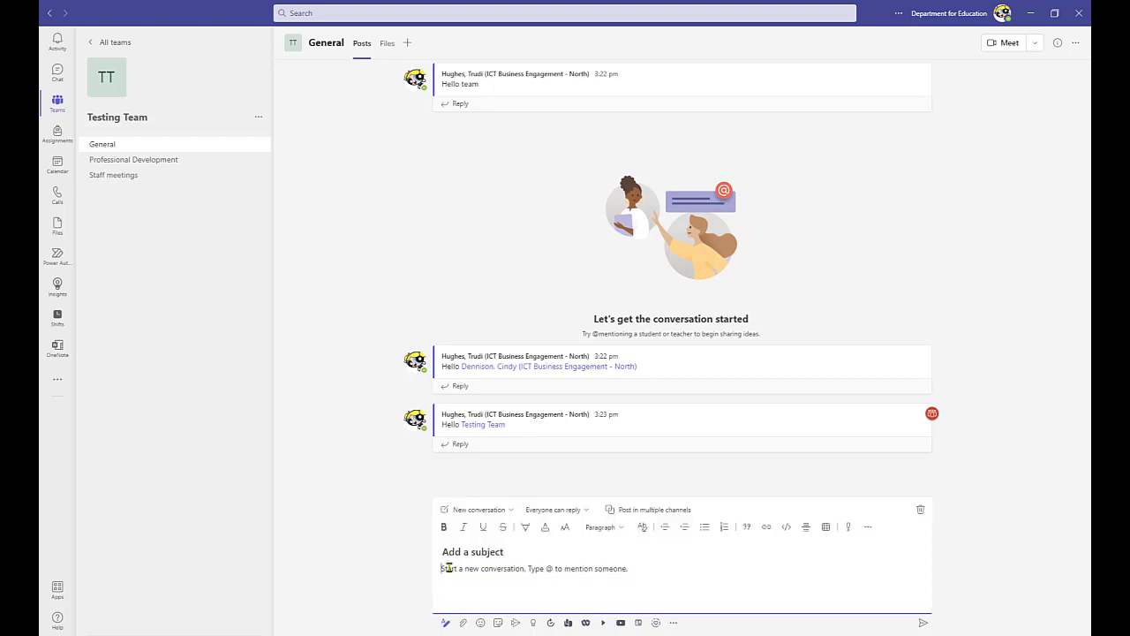
text(Type your message)
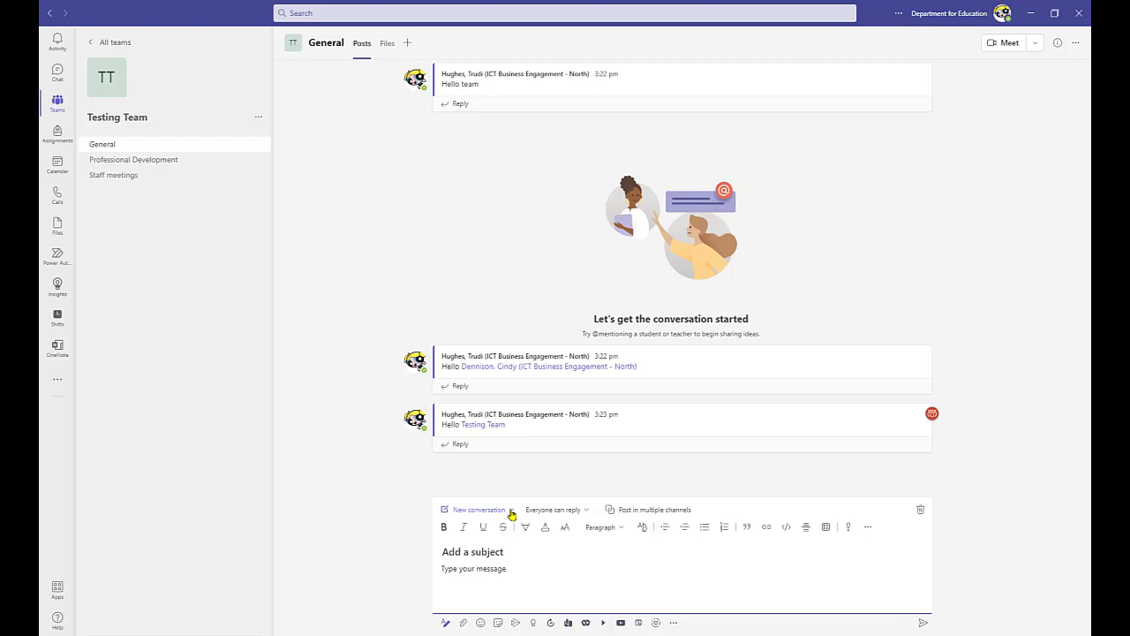
click(511, 514)
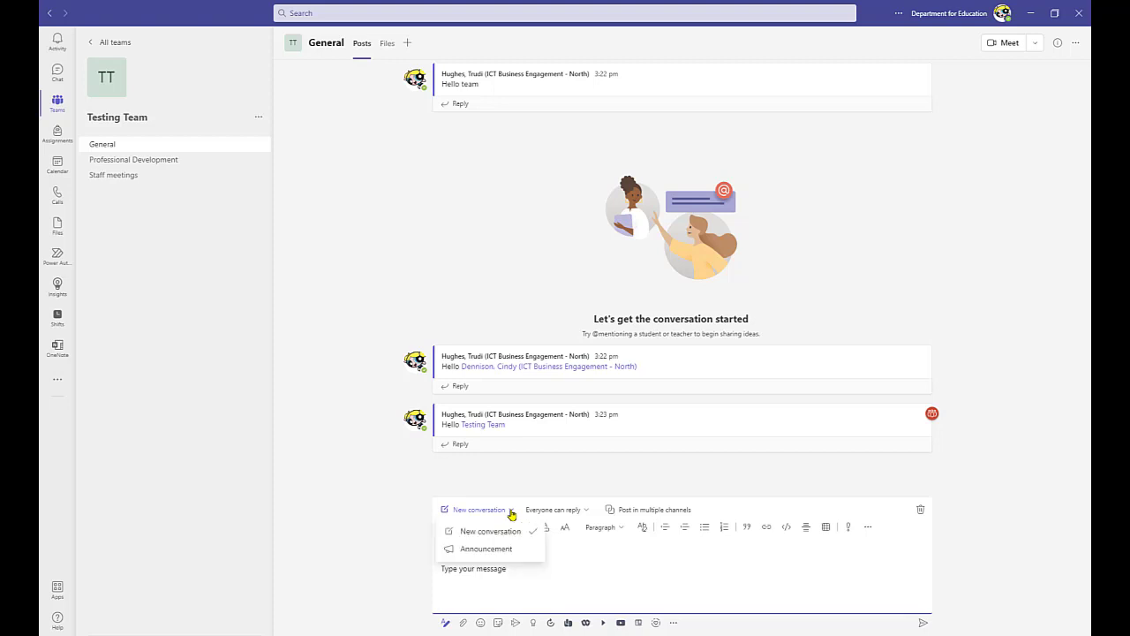
click(485, 549)
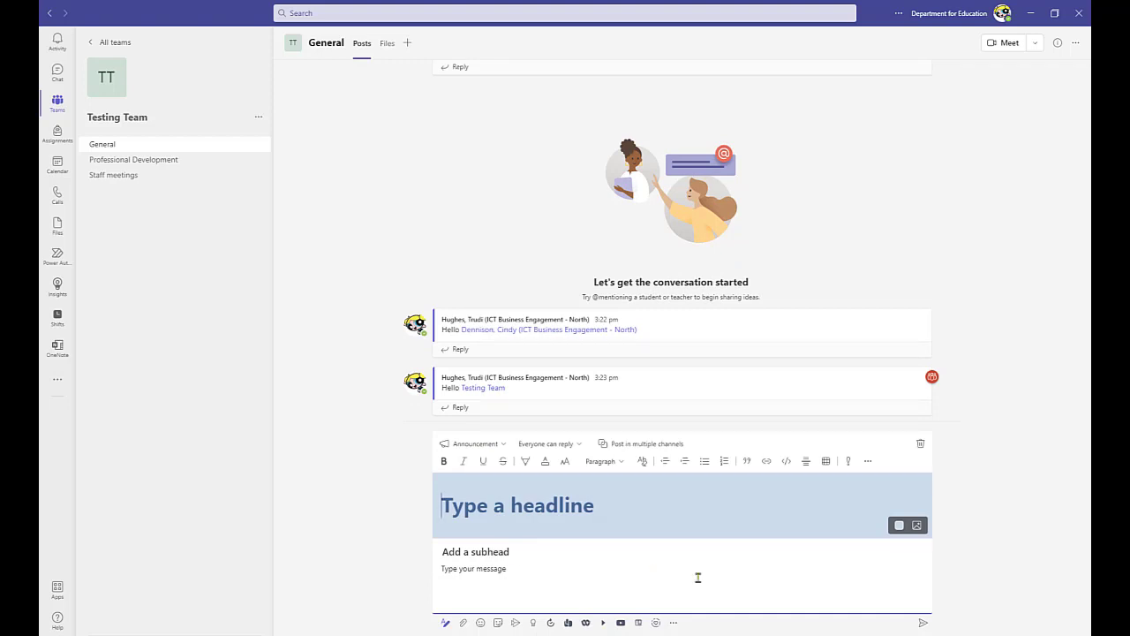
Set the announcement's headline background to the teal megaphone illustration from the General category.
click(919, 528)
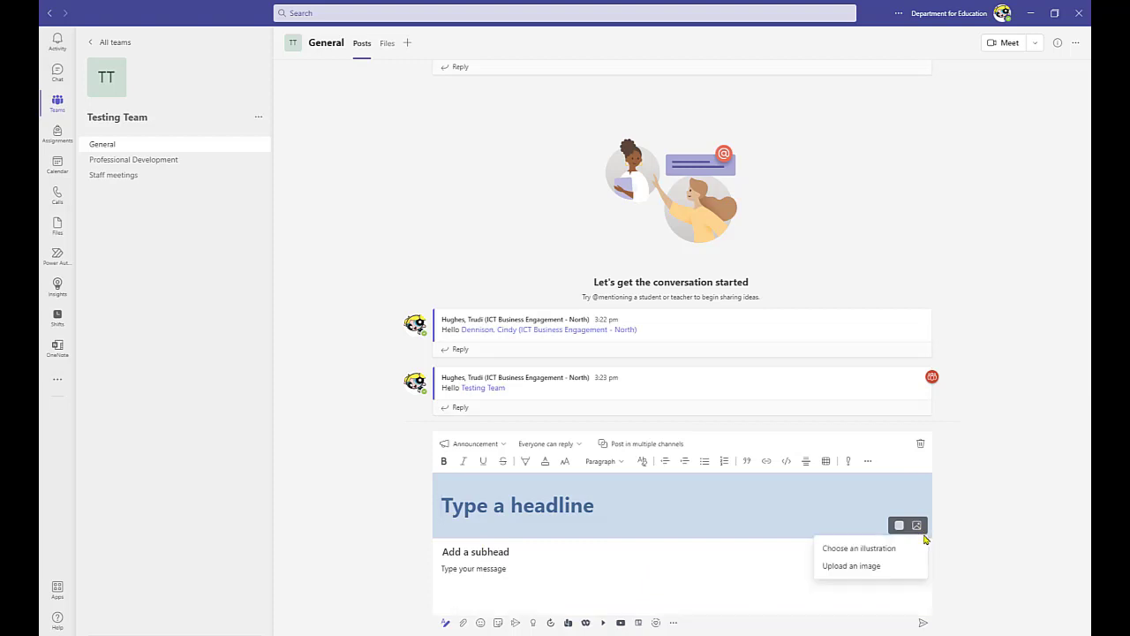
click(848, 547)
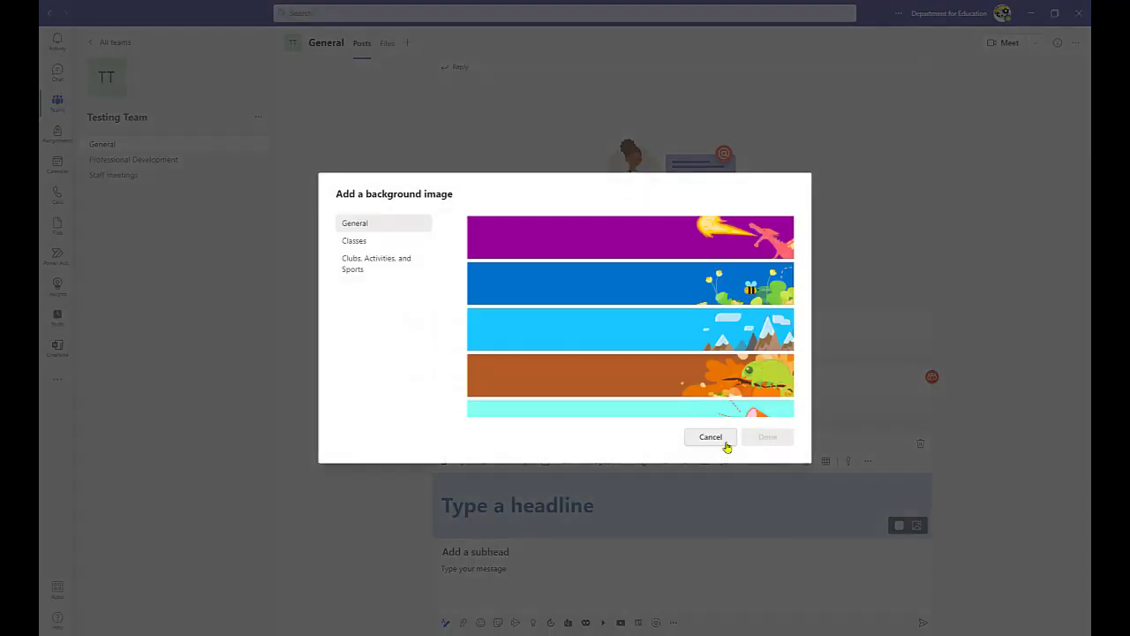
scroll(759, 348, down, 2)
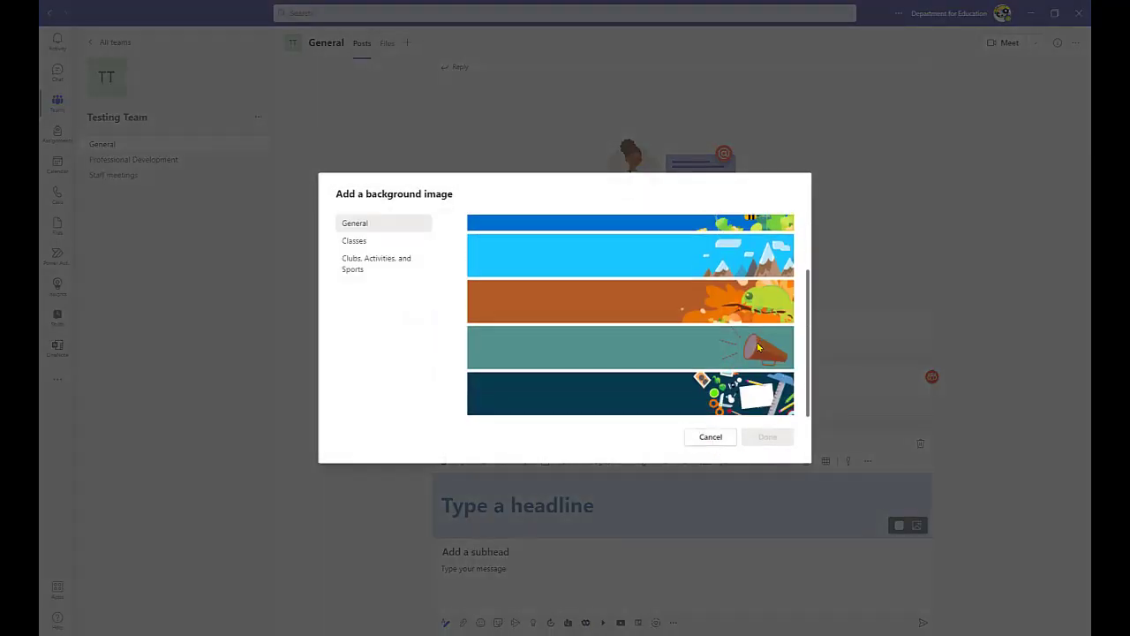
click(681, 346)
click(769, 436)
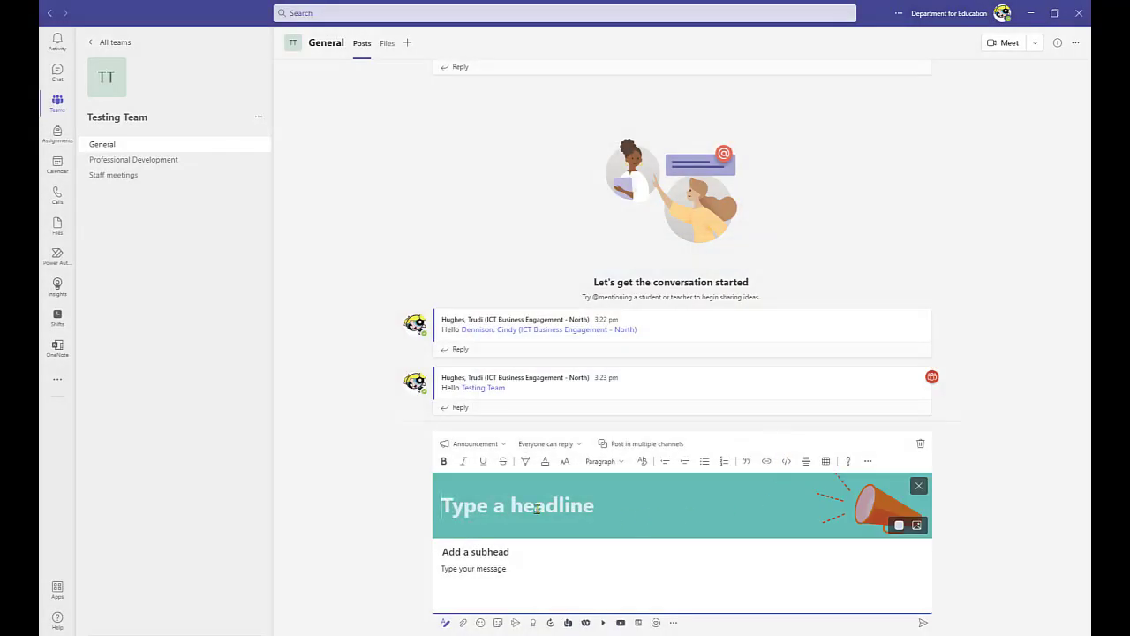
text(Attention)
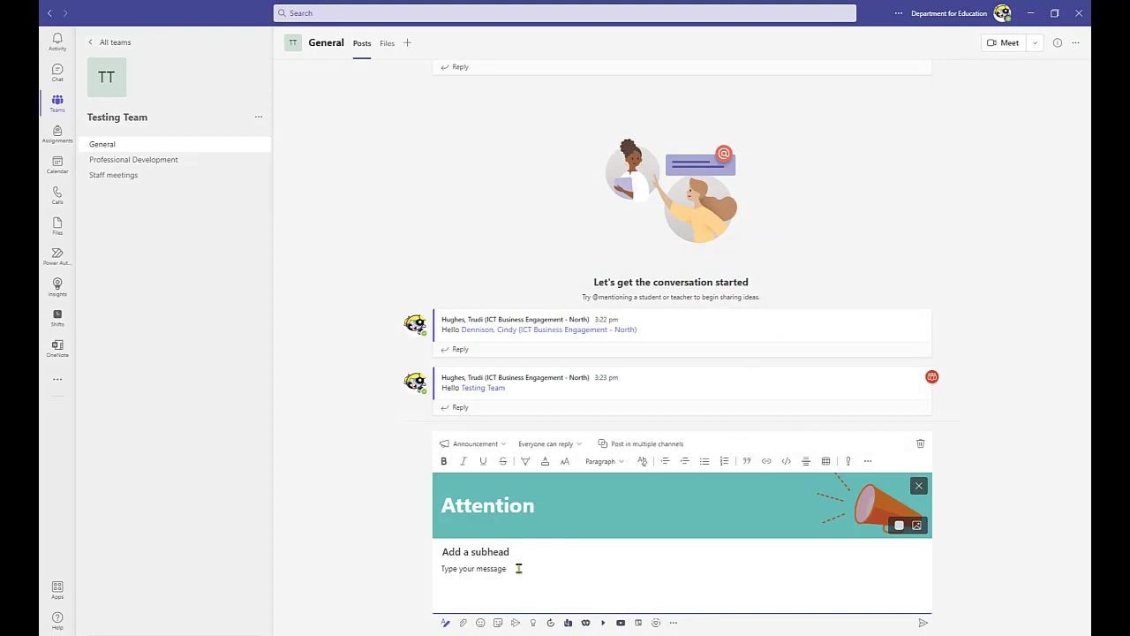
text(@Testing)
key(Return)
click(923, 623)
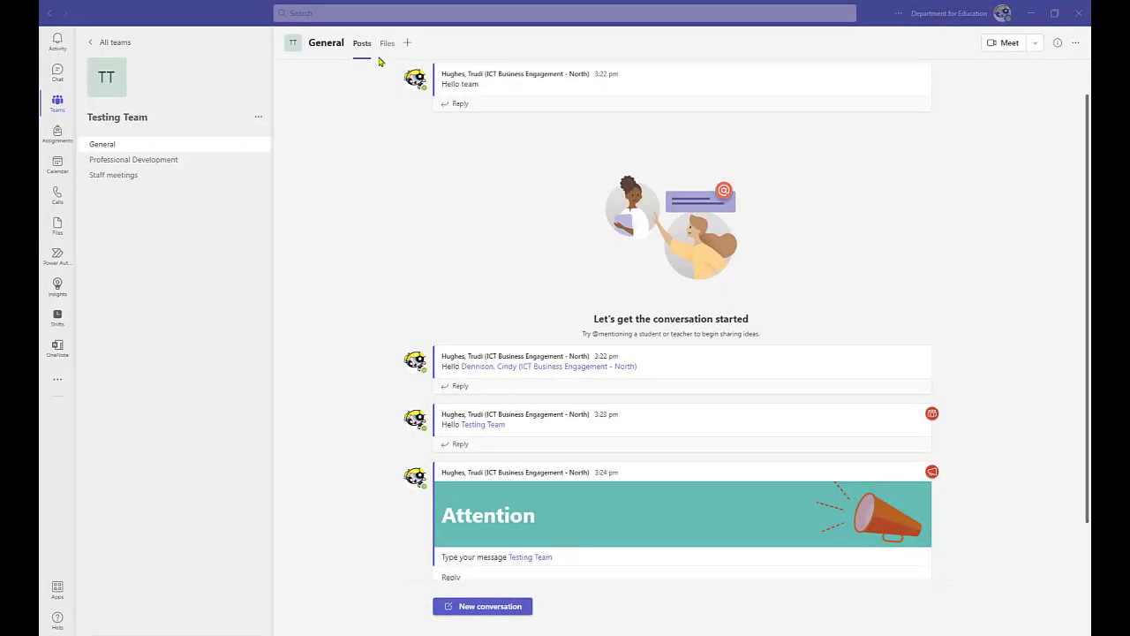
Create a folder named "Resources" in the General channel's files.
click(387, 46)
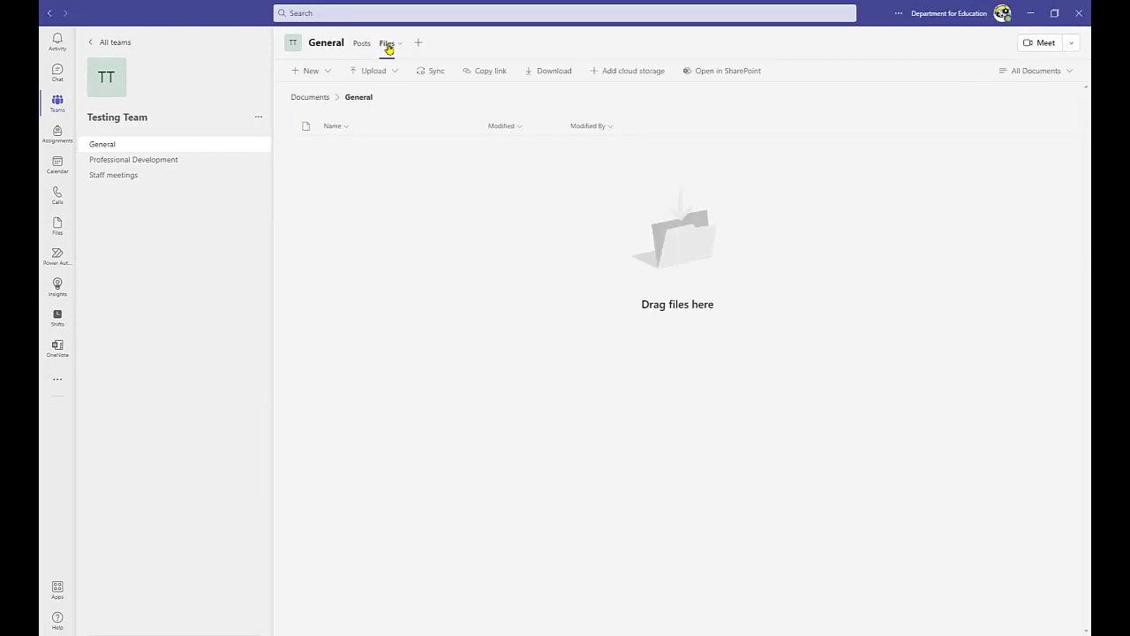
click(326, 73)
click(322, 97)
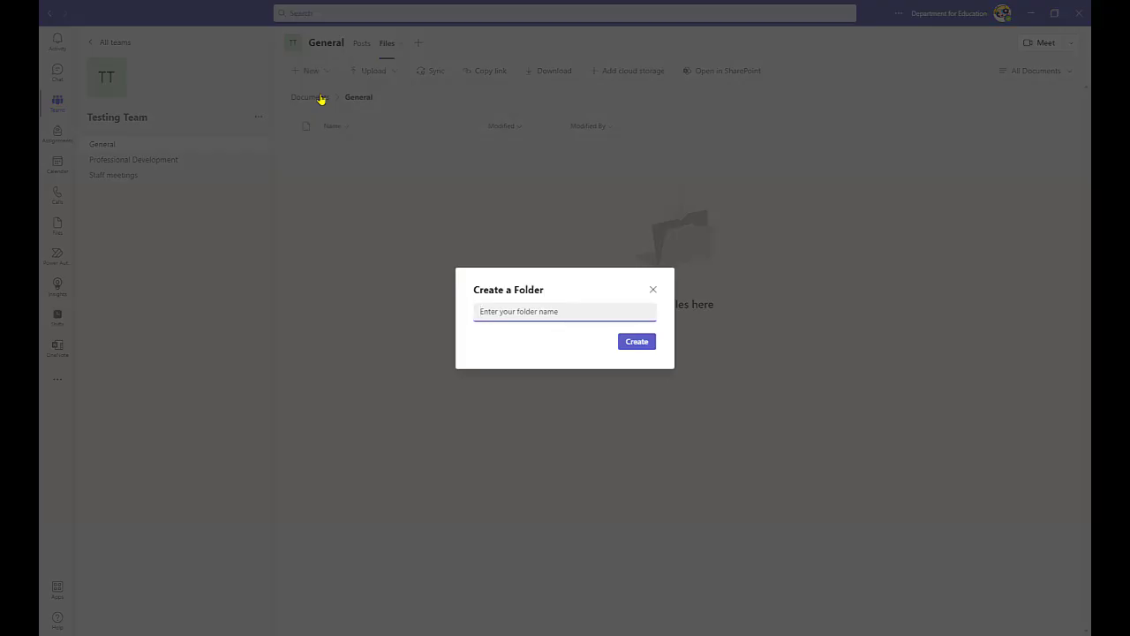
text(Resources)
click(637, 342)
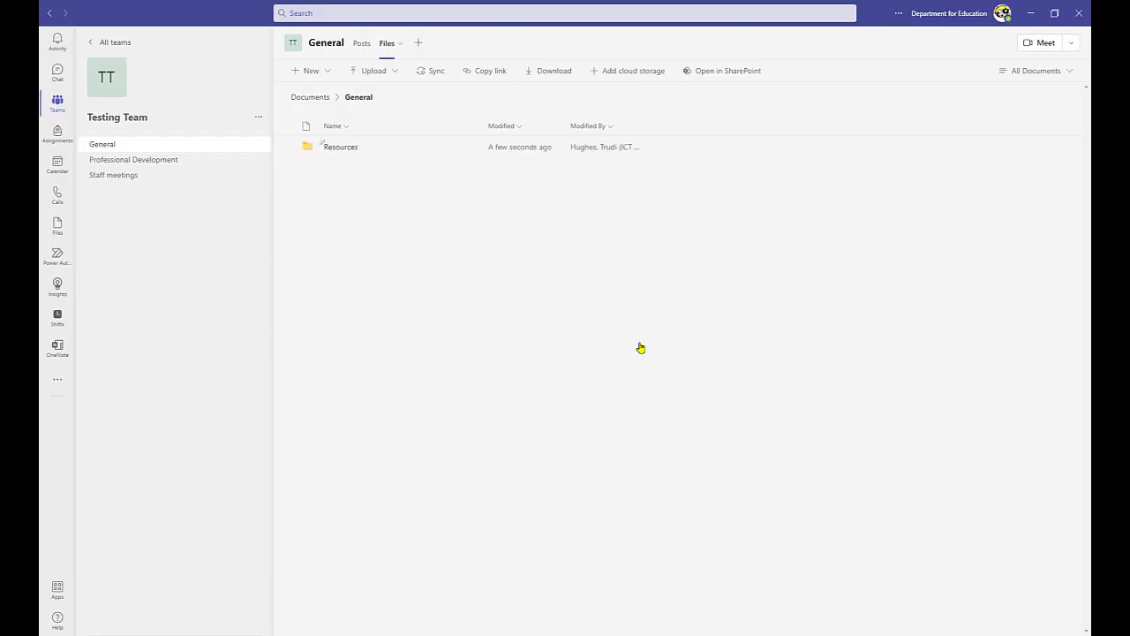
Create a Word document named "Test" in the General files, enter "Here is my document", and close it.
click(326, 73)
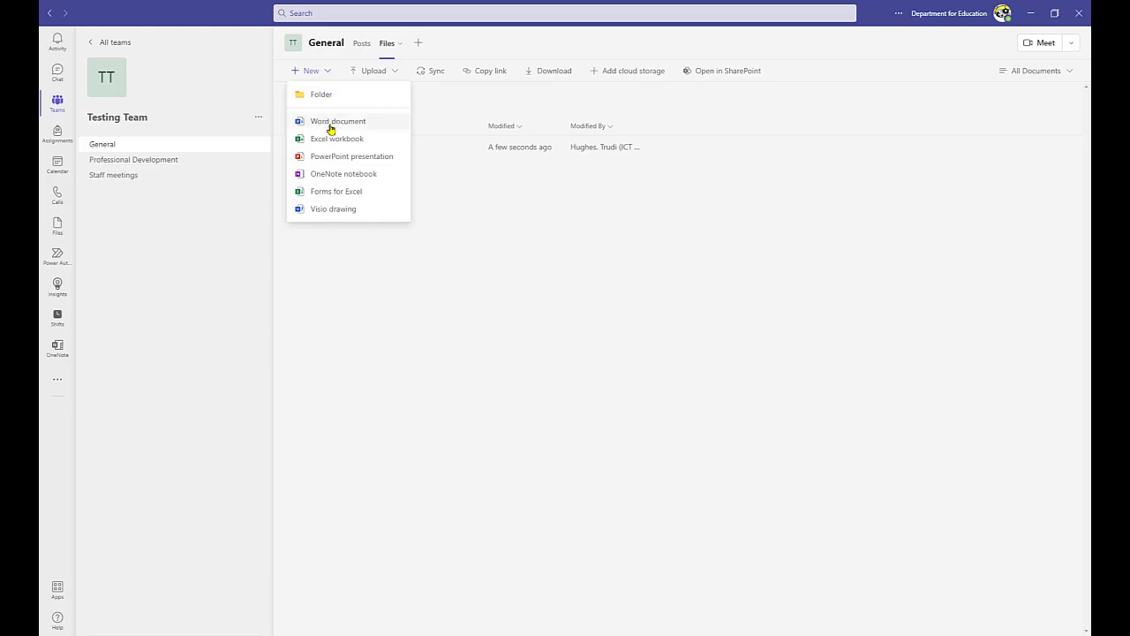
click(330, 124)
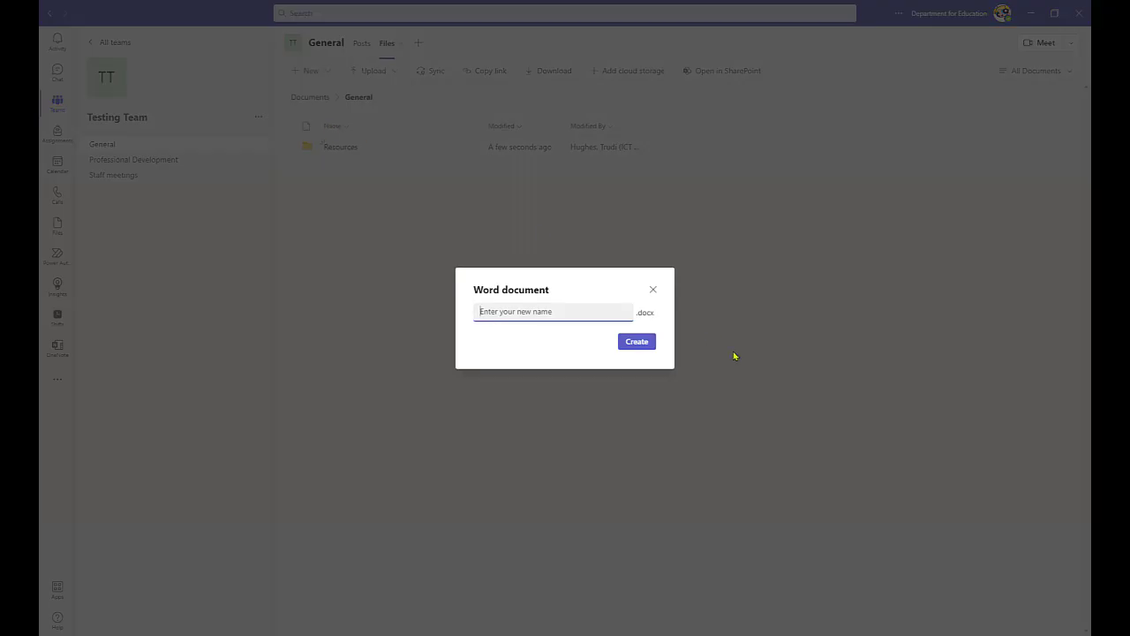
text(Test)
click(641, 342)
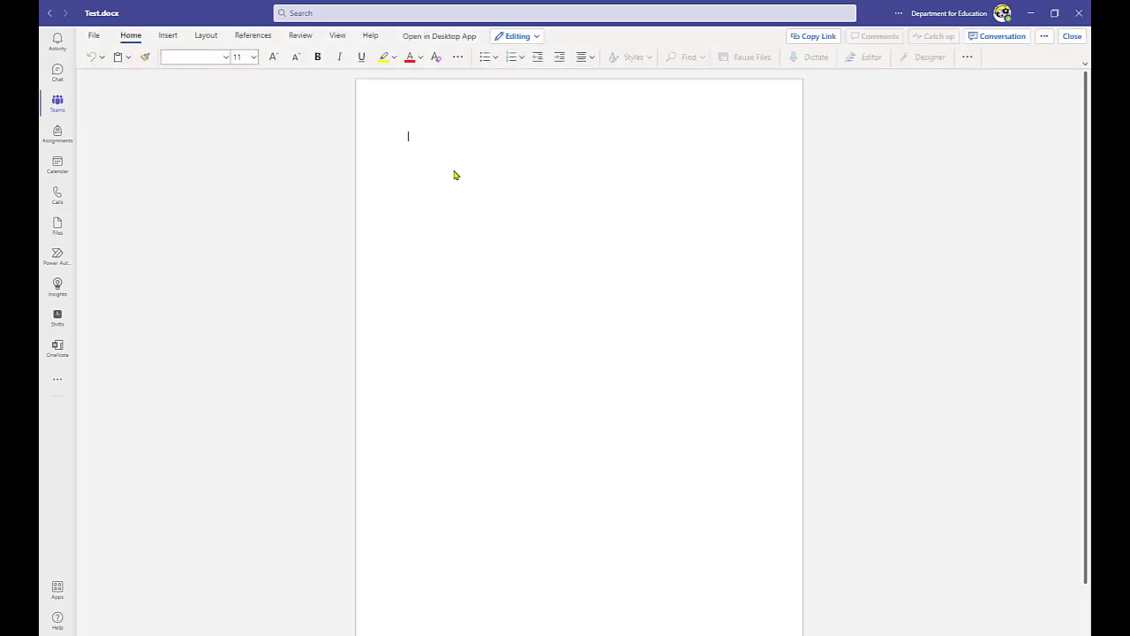
text(Here is my document)
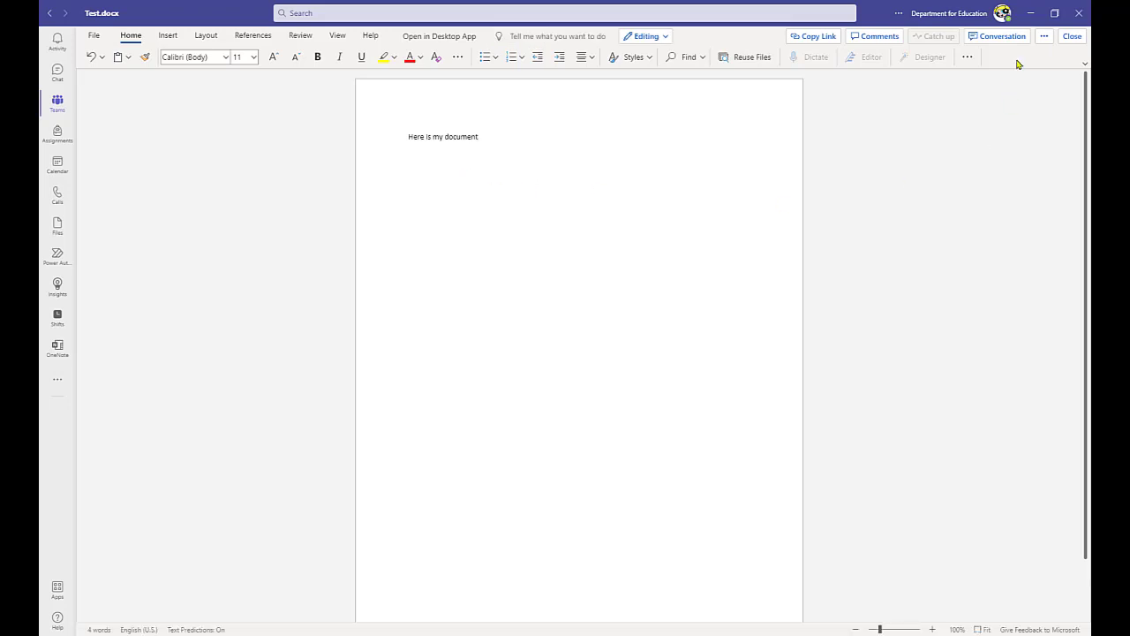
click(1072, 36)
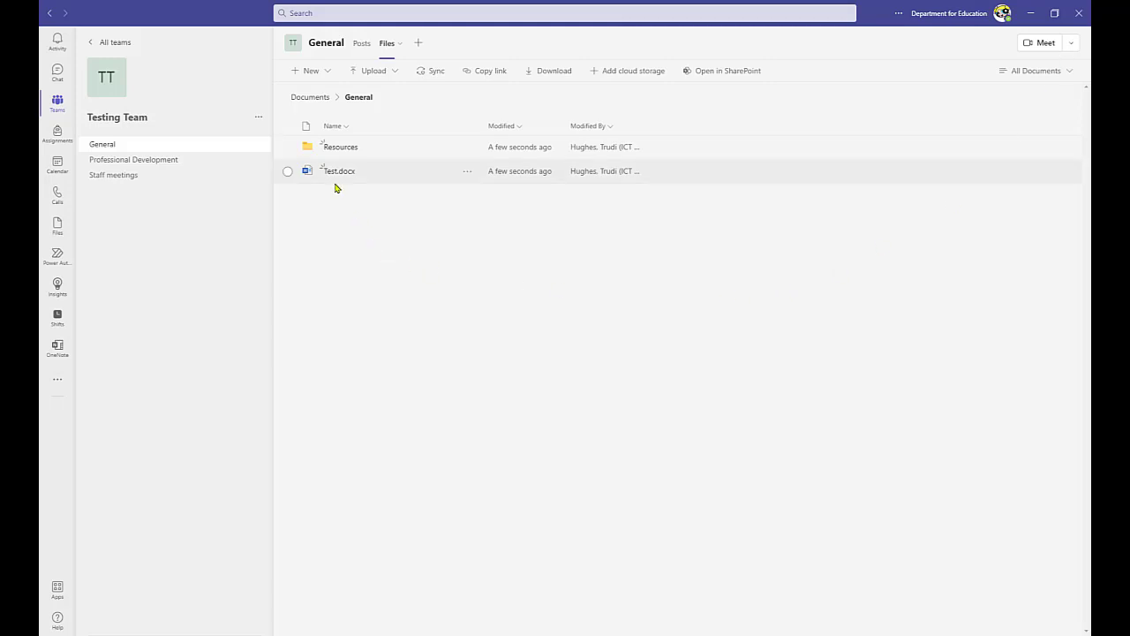
click(395, 72)
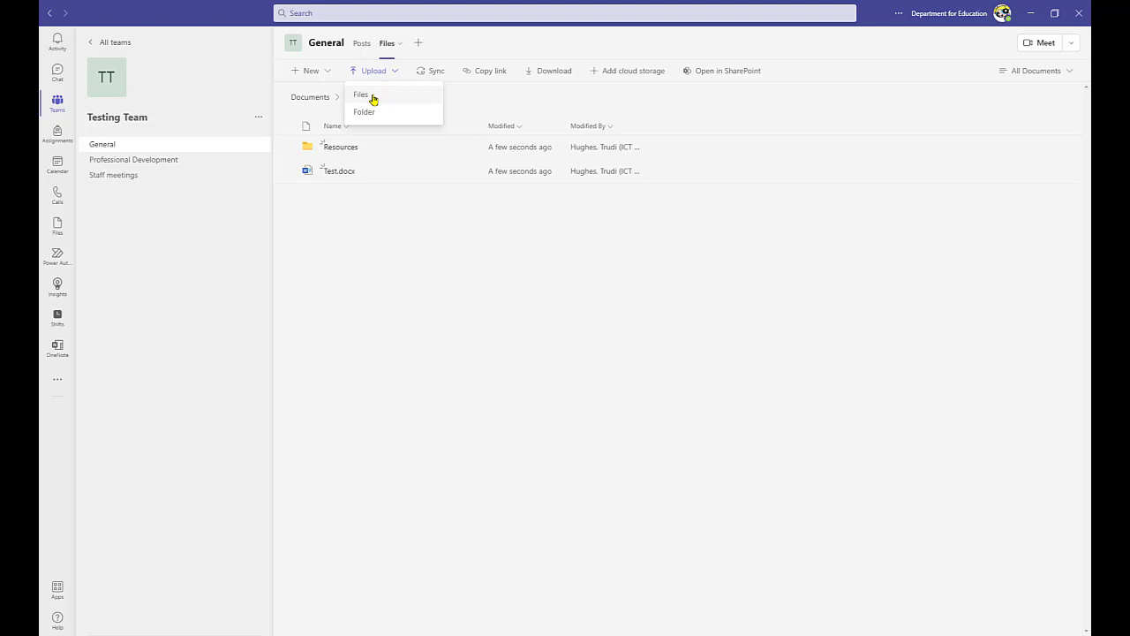
click(374, 99)
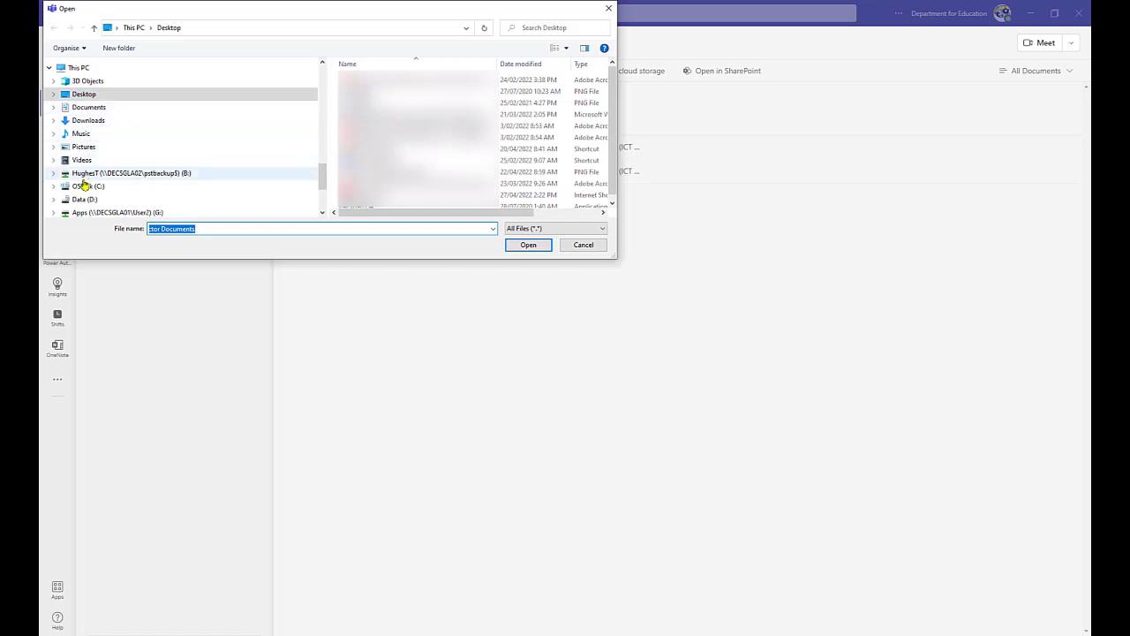
scroll(70, 172, up, 1)
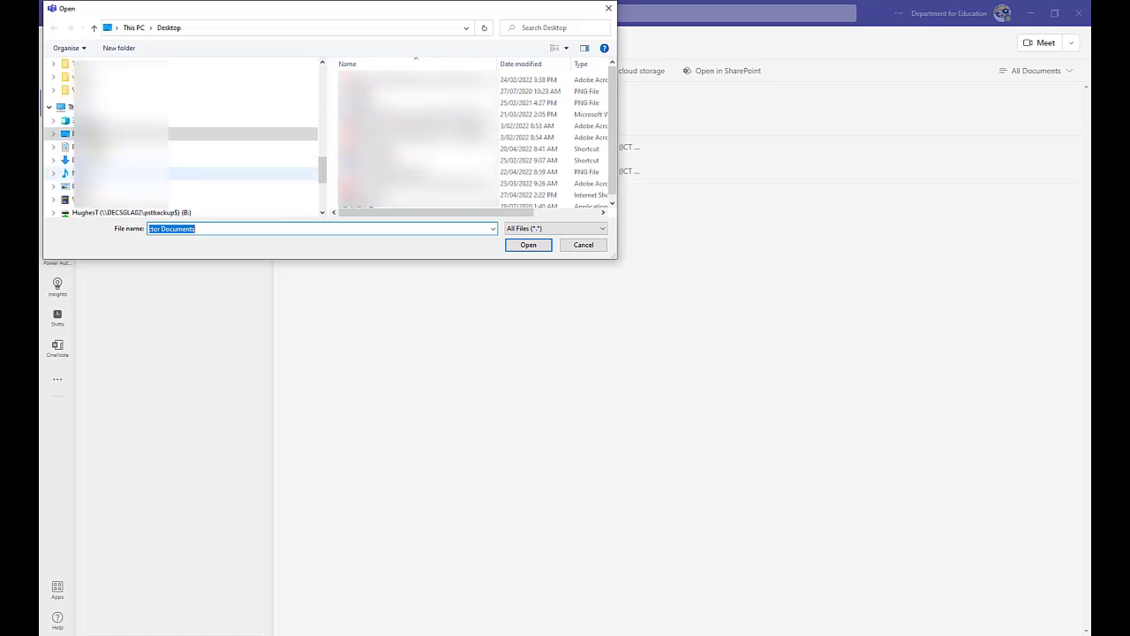
scroll(177, 142, up, 5)
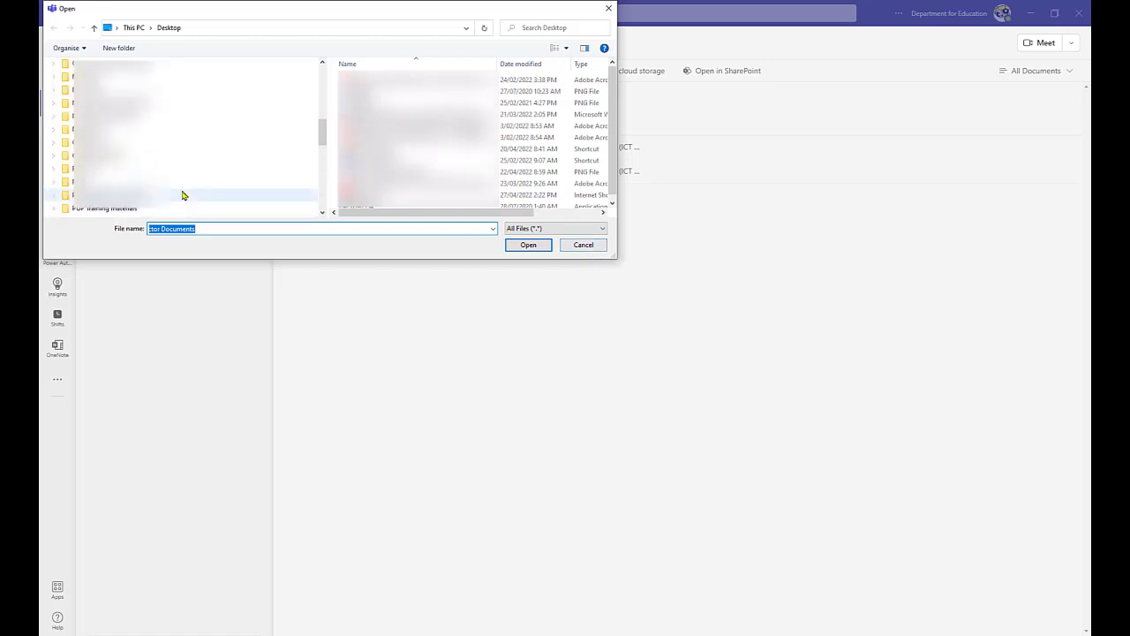
scroll(182, 195, up, 3)
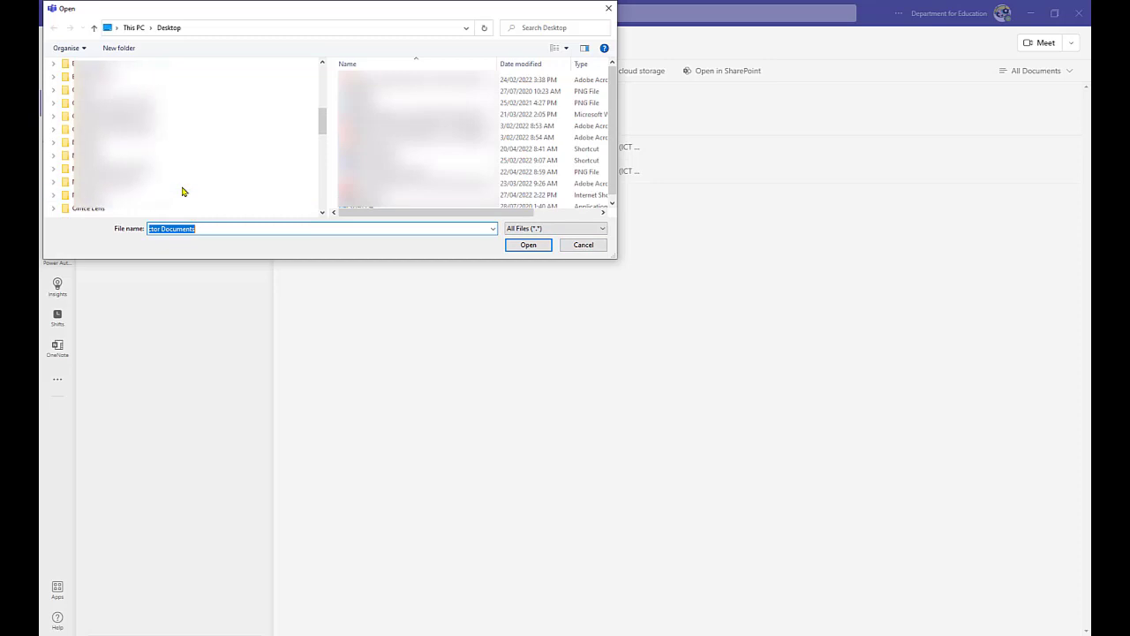
click(583, 245)
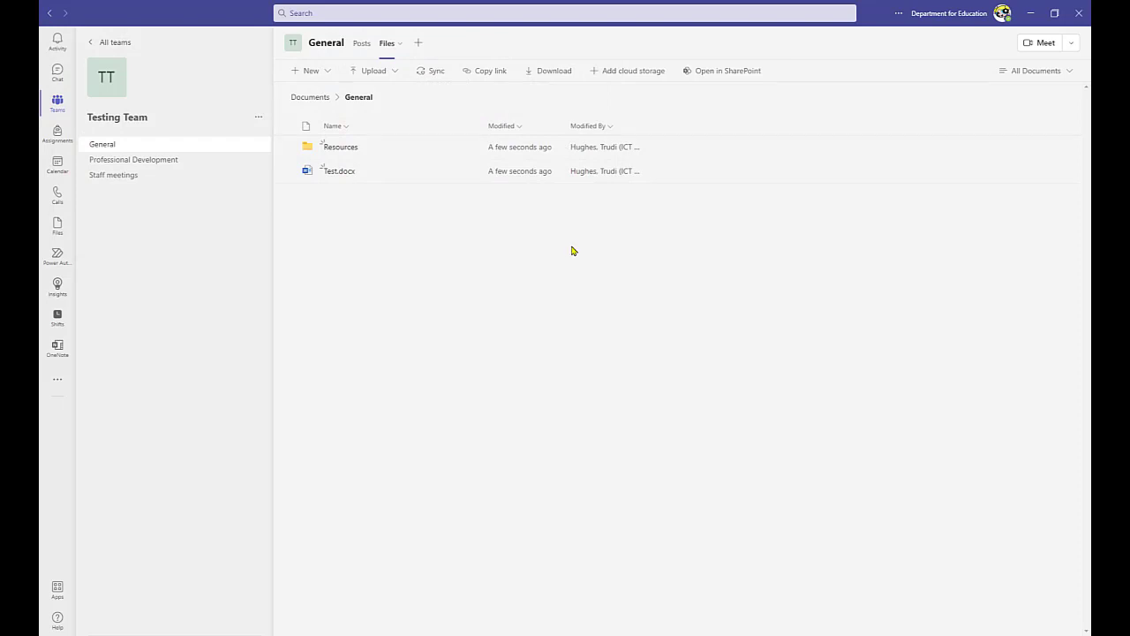
Reopen Test.docx and start a bulleted list on a new line below "Here is my document".
click(337, 173)
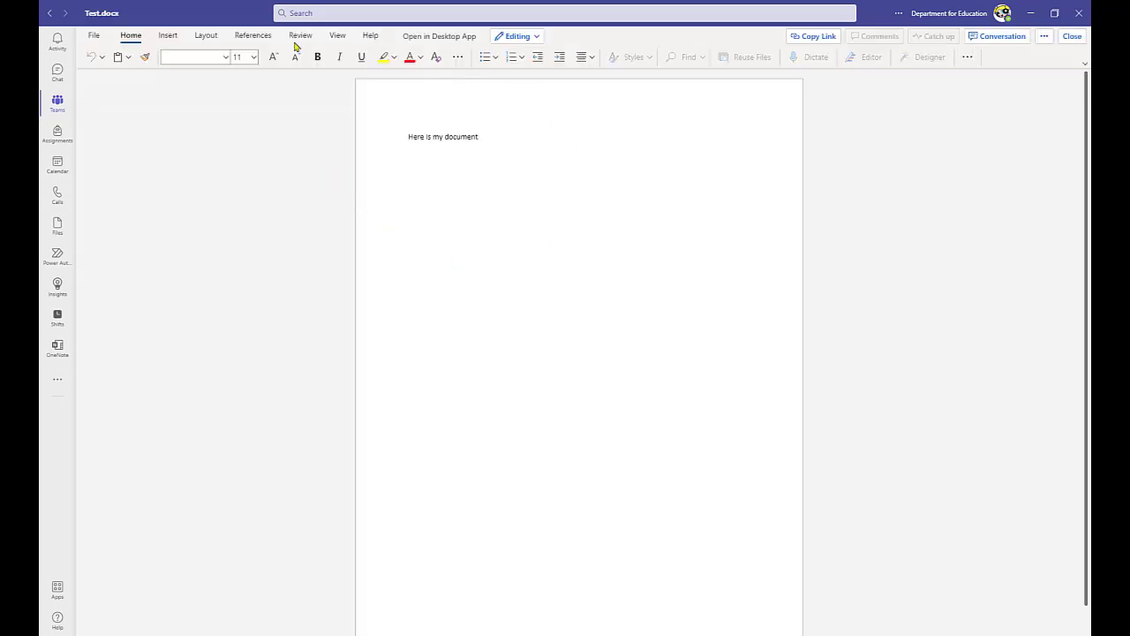
click(498, 139)
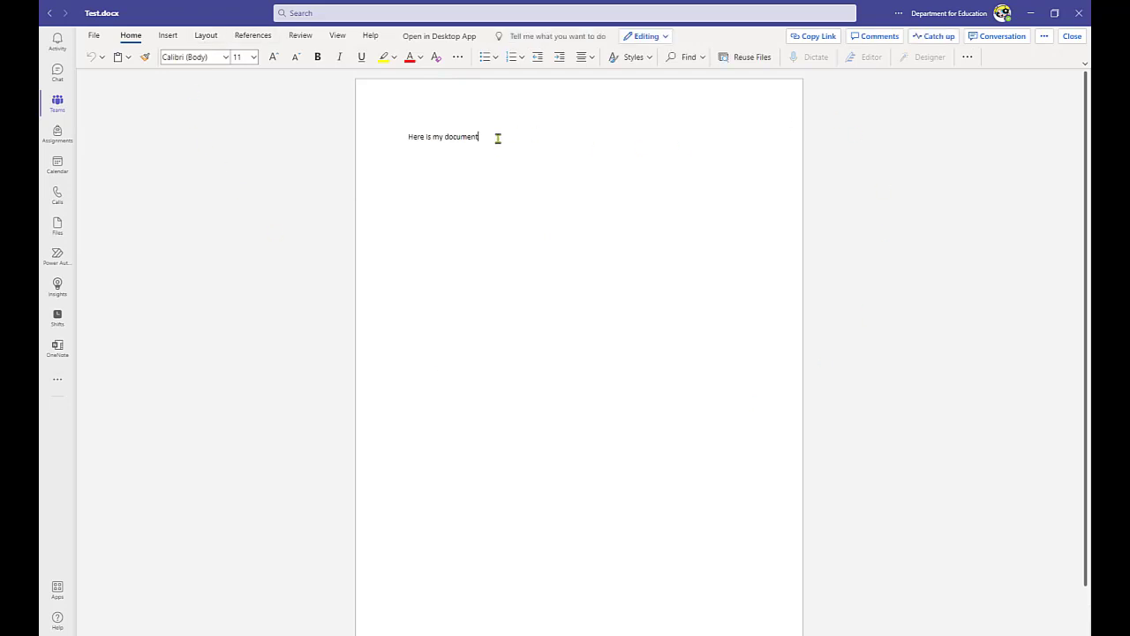
key(Return)
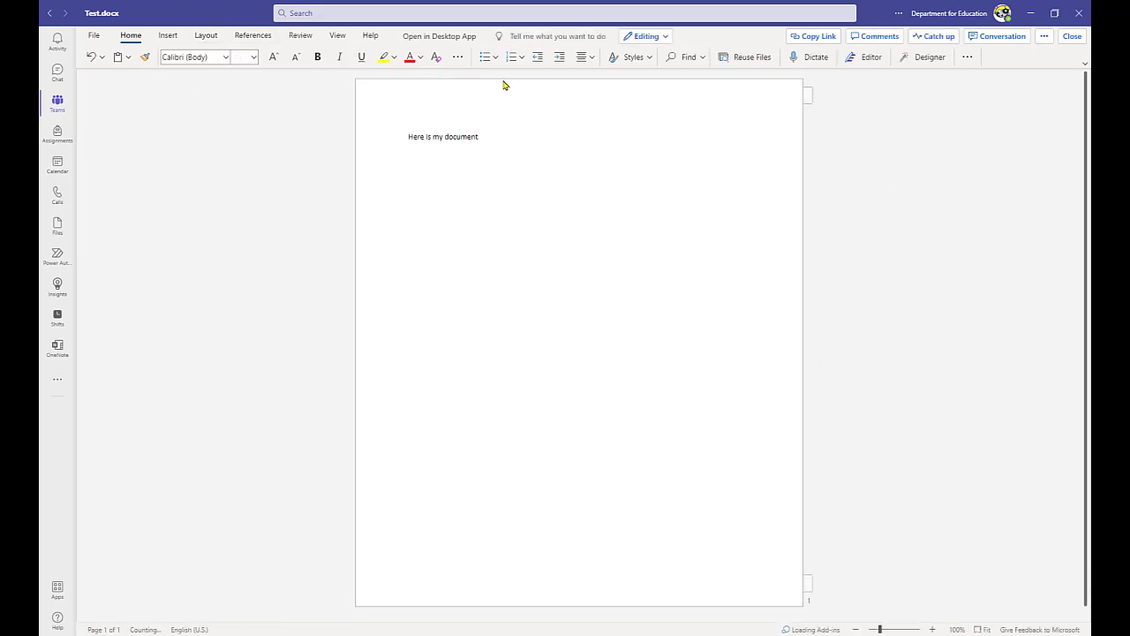
click(485, 56)
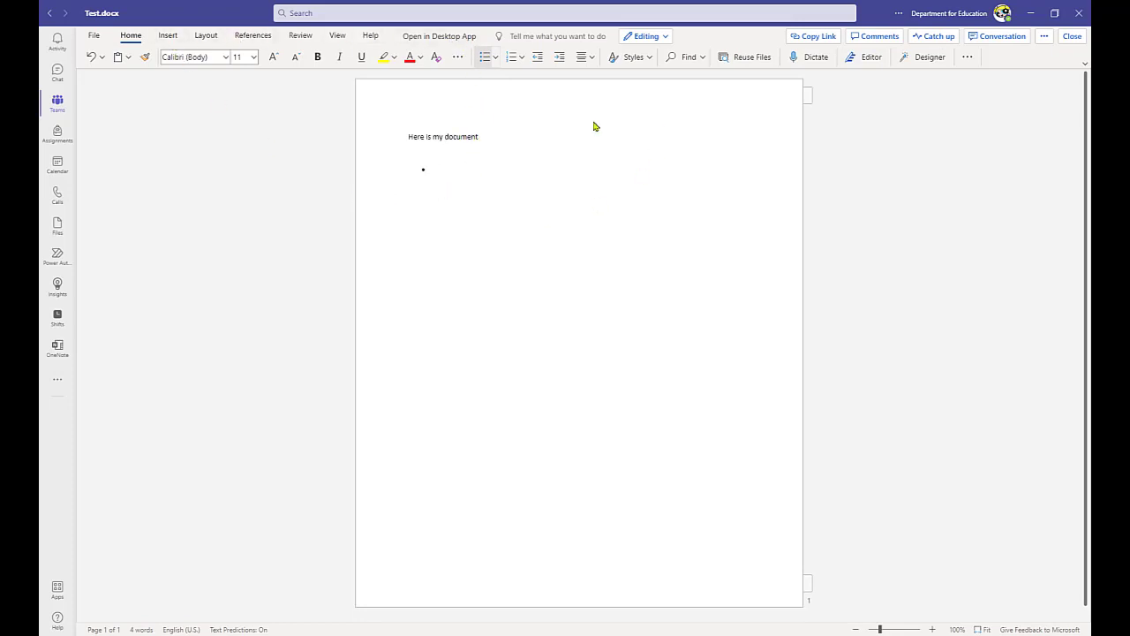
In desktop Word, fill Test.docx's empty bullet with "Now I'm using the full version of word. There's no save button as it's automatically saving." and close Word.
click(434, 37)
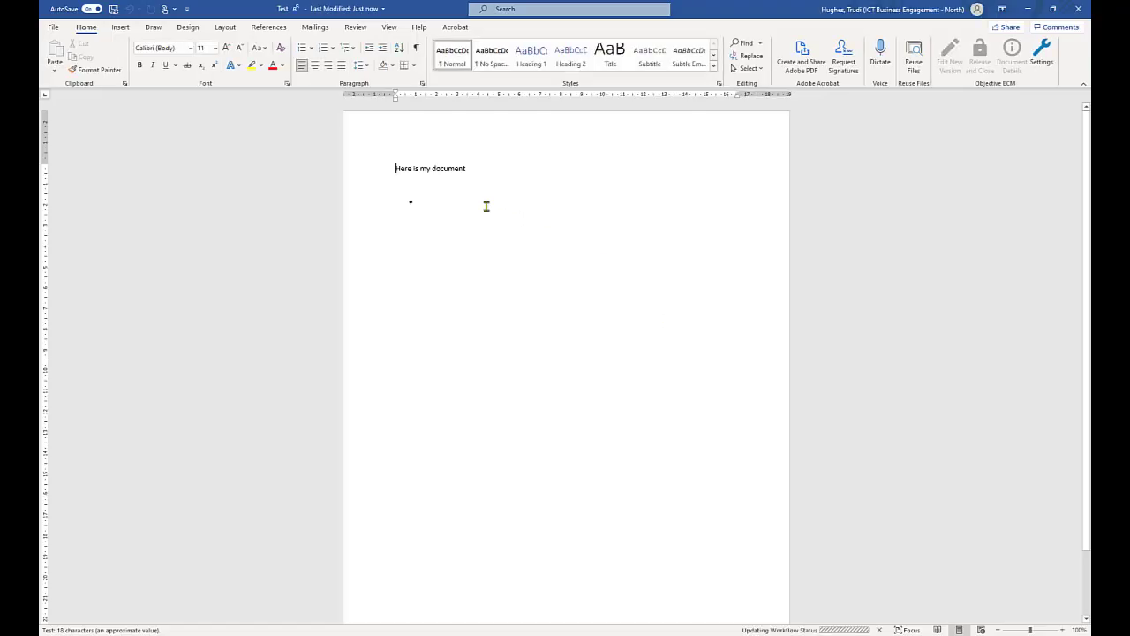
click(486, 204)
text(Now I'm using the full version of word. )
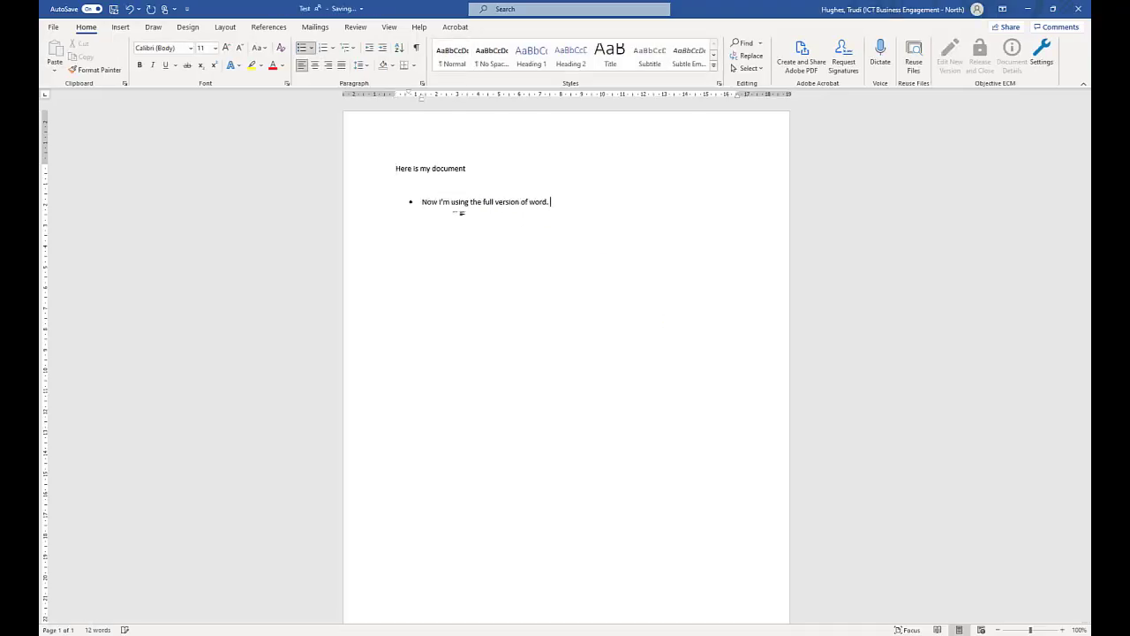
text( There's no save button as it's automatically saving)
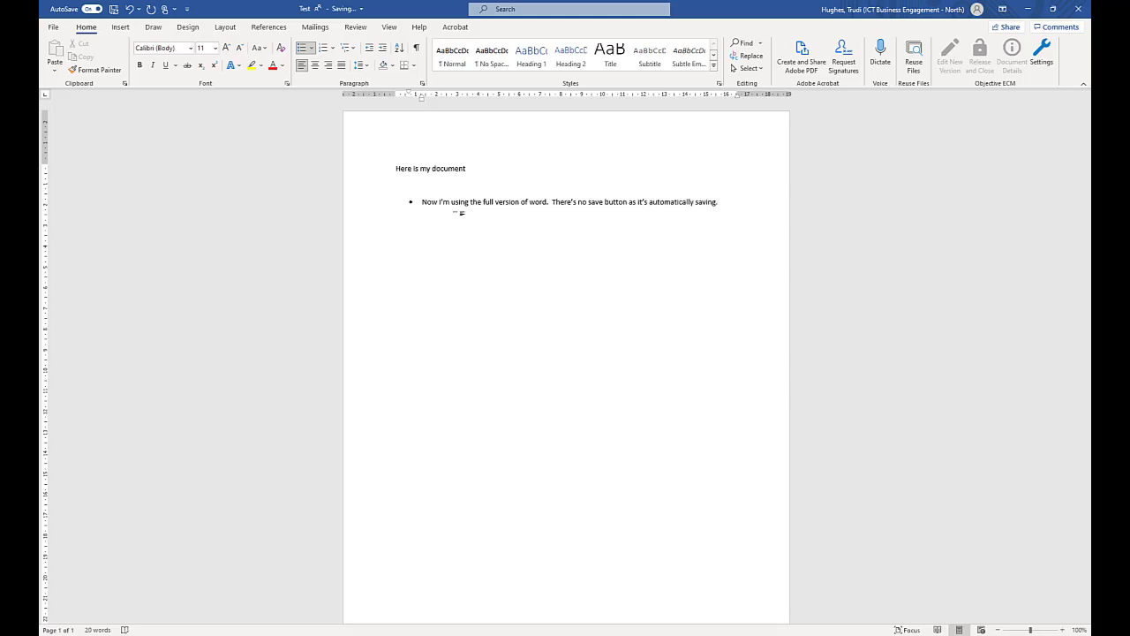
text(.)
key(Return)
click(1078, 9)
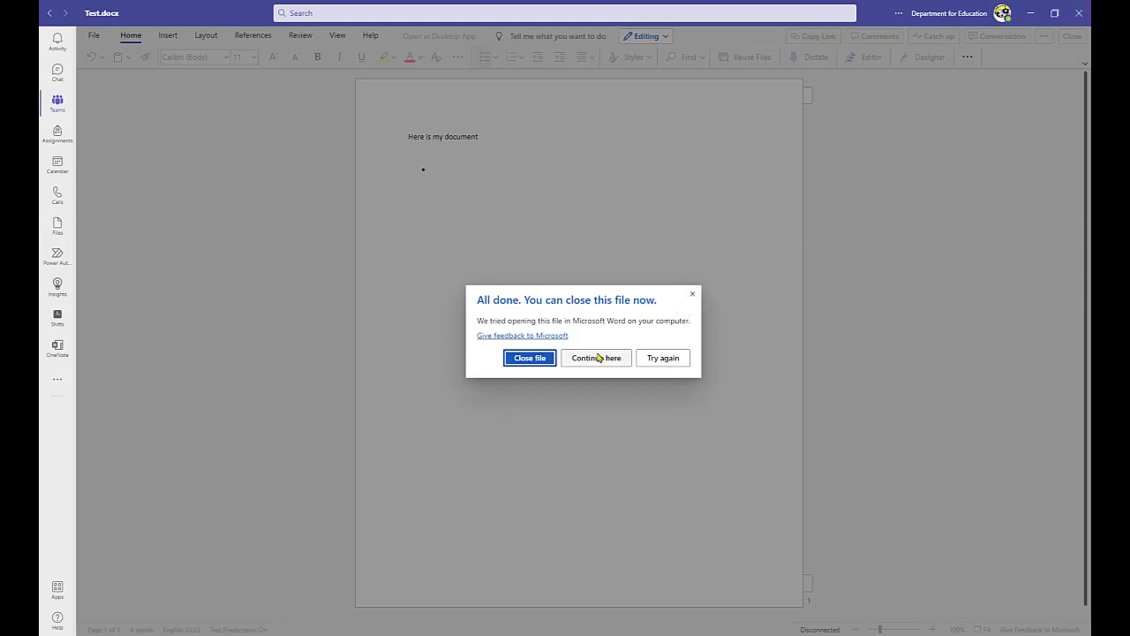
Close the Test file in Teams, reopen it to check for the text entered in desktop Word, and close it again.
click(531, 357)
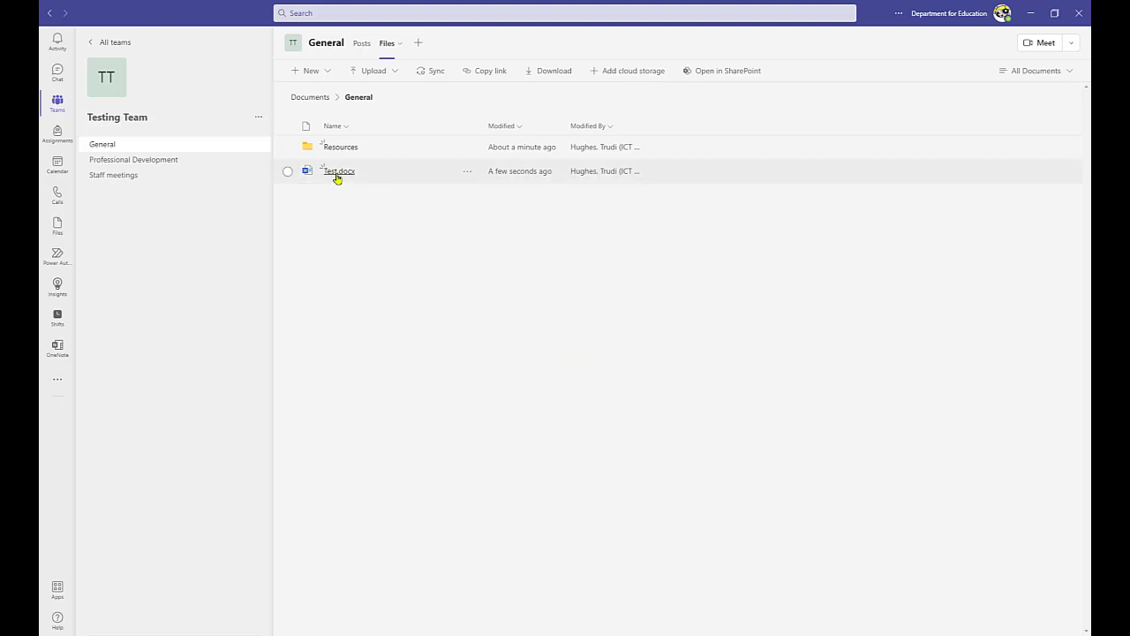
click(337, 172)
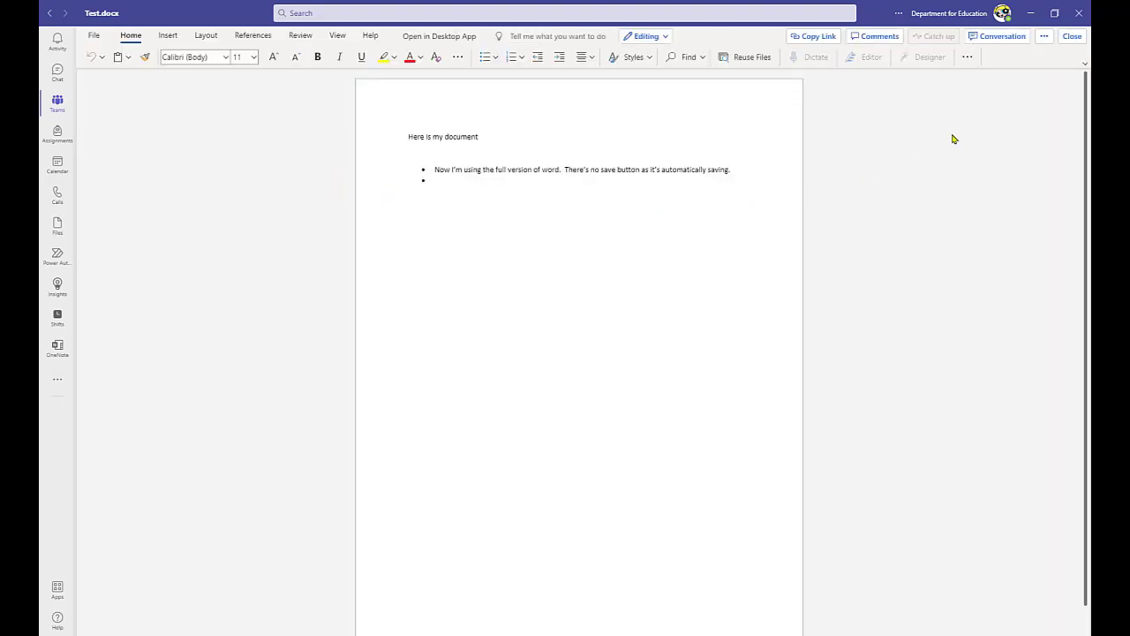
click(1073, 36)
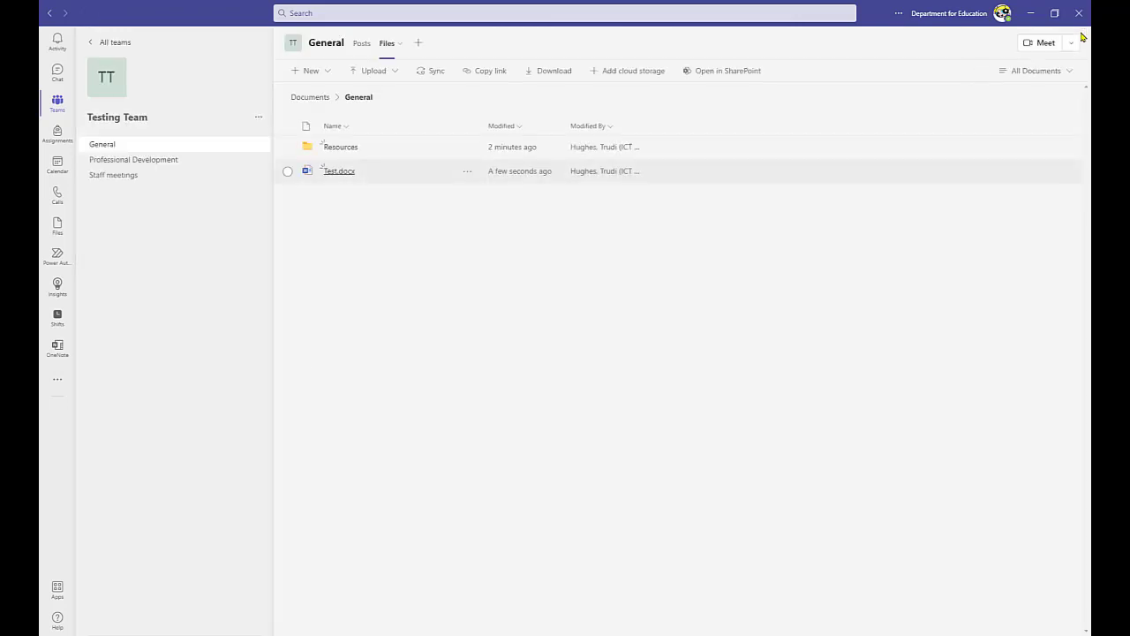